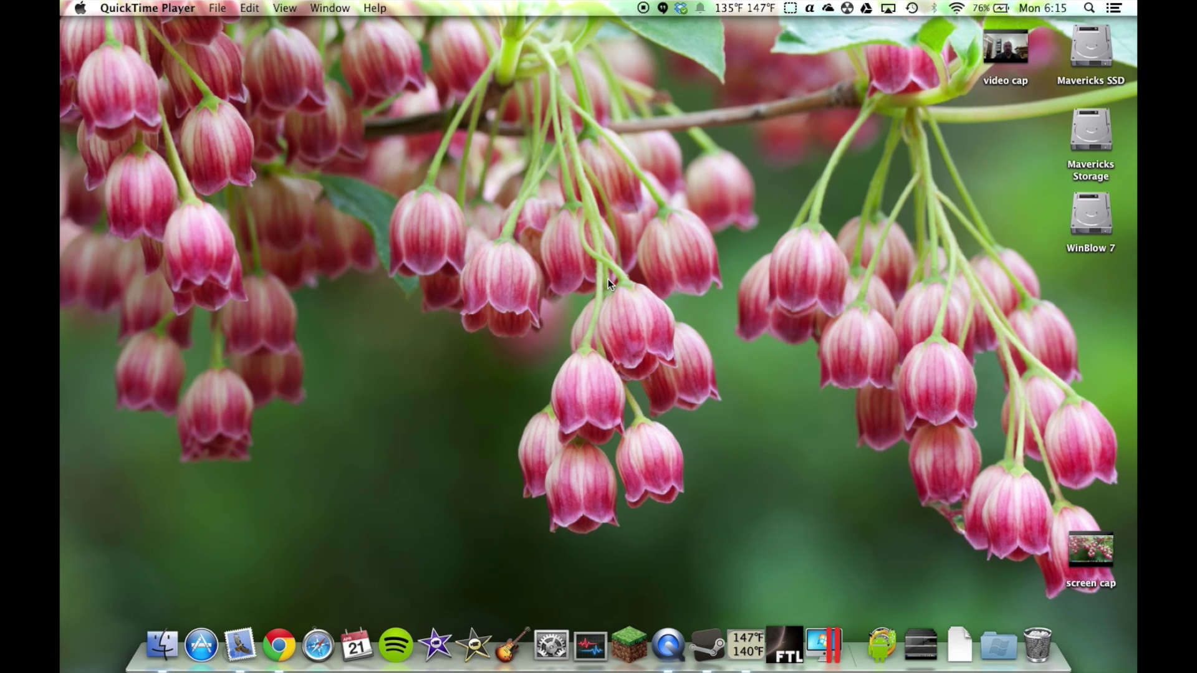
Move the 'video cap' recording on the desktop next to the 'screen cap' file.
{"action": "left_click_drag", "start_coordinate": [1006, 47], "coordinate": [1088, 502]}
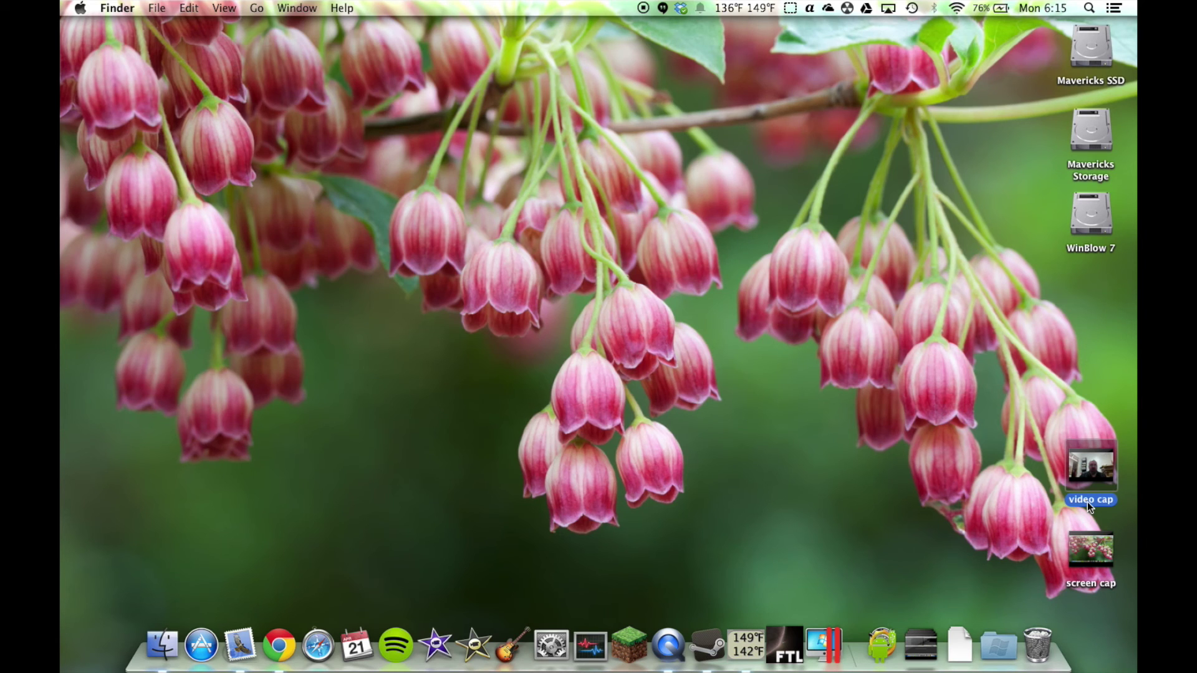
{"action": "left_click", "coordinate": [686, 288]}
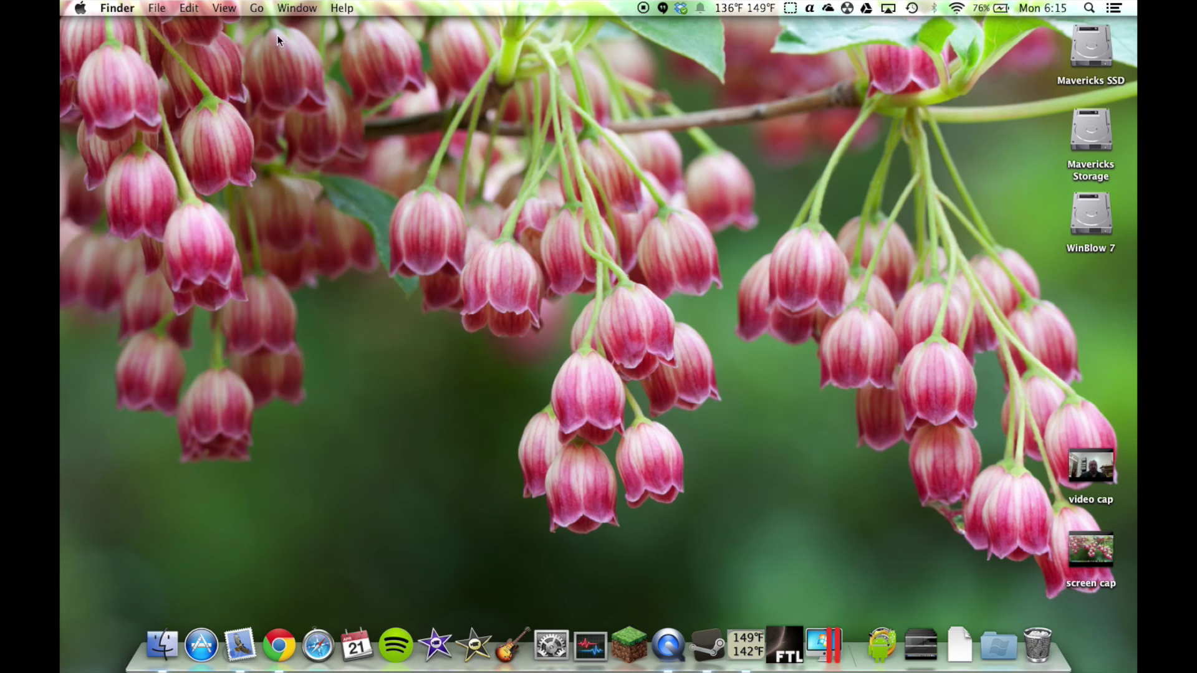
{"action": "left_click", "coordinate": [665, 615]}
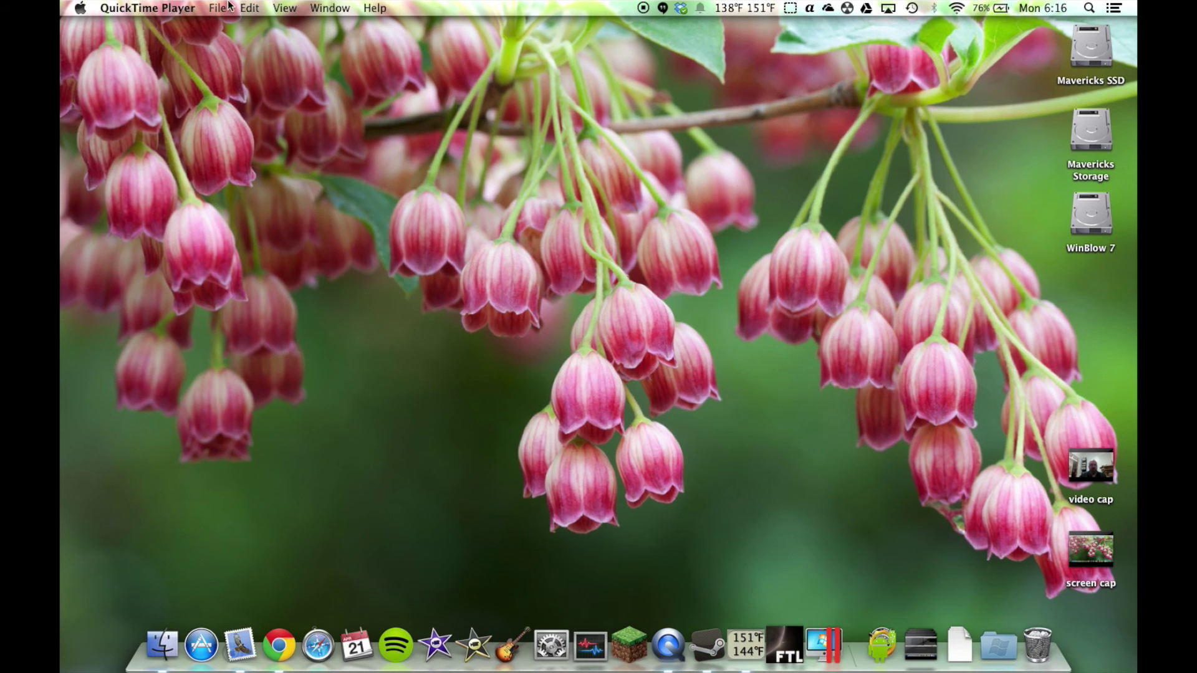
{"action": "left_click", "coordinate": [222, 8]}
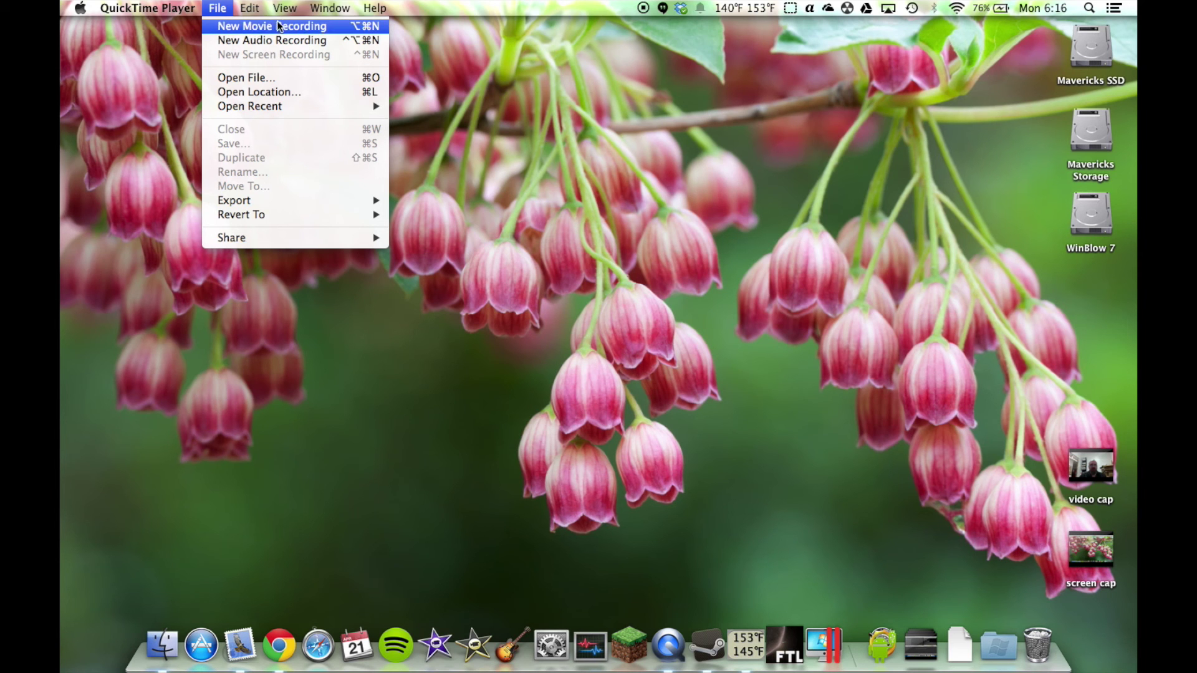
{"action": "left_click", "coordinate": [276, 27]}
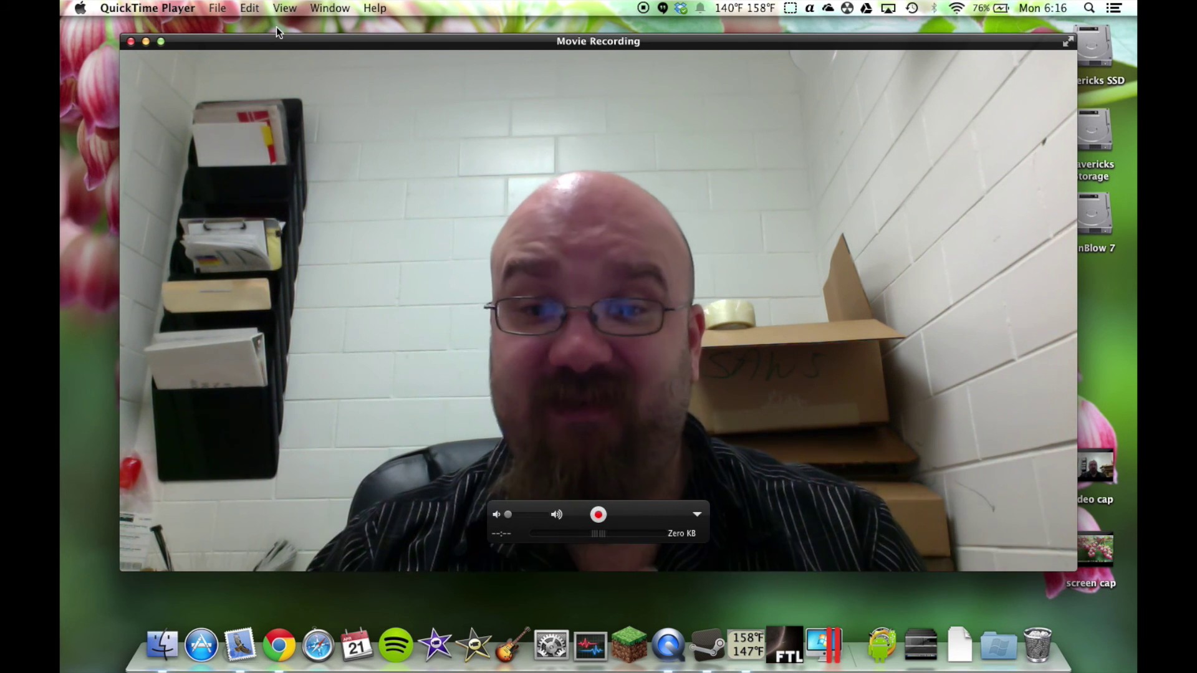
Close the webcam recording preview and launch iMovie from the Dock.
{"action": "left_click", "coordinate": [130, 41]}
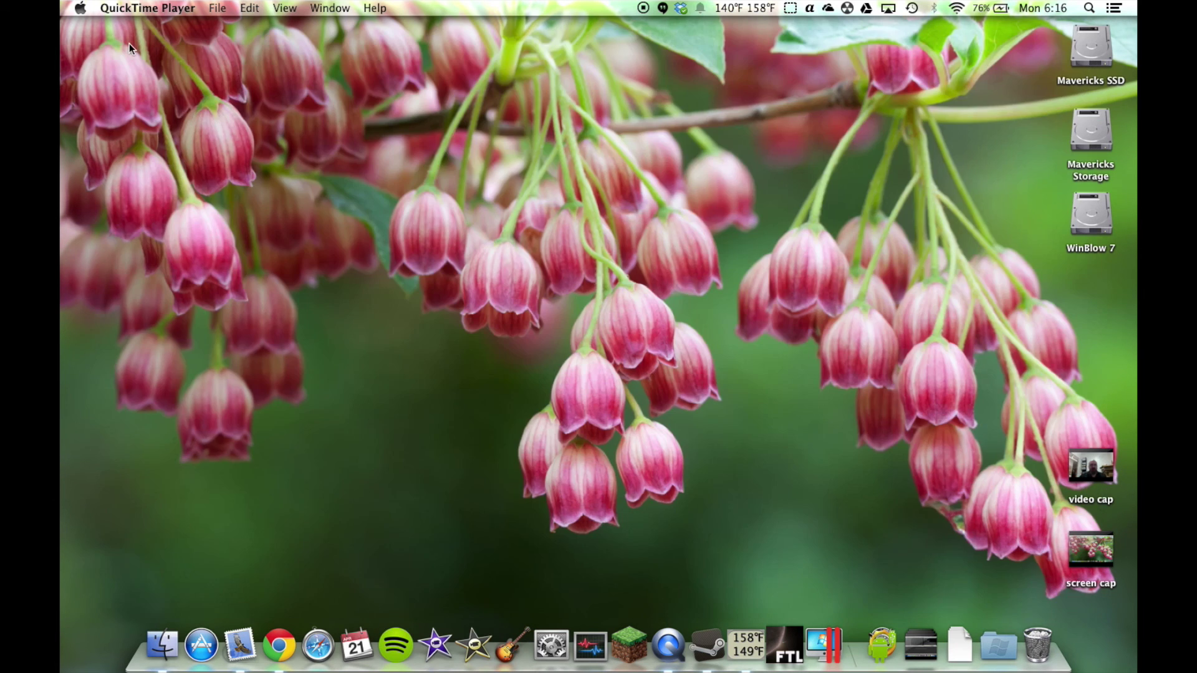
{"action": "left_click", "coordinate": [435, 626]}
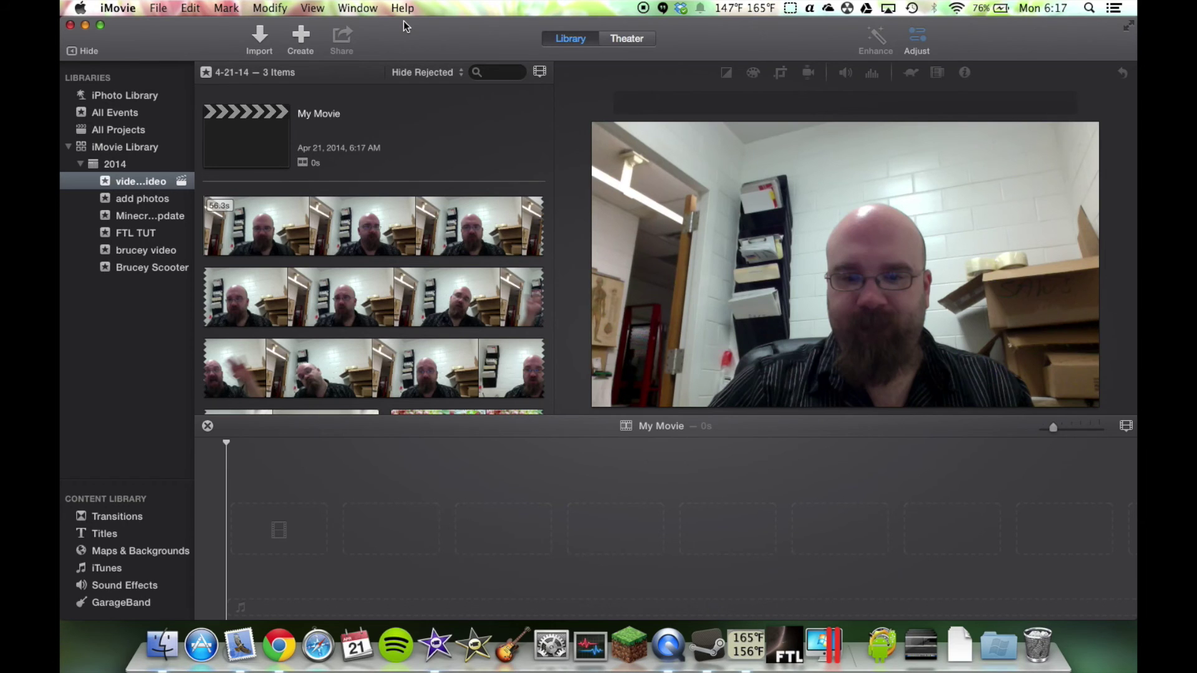
{"action": "scroll", "coordinate": [435, 257], "scroll_direction": "down", "scroll_amount": 3}
{"action": "scroll", "coordinate": [434, 261], "scroll_direction": "down", "scroll_amount": 2}
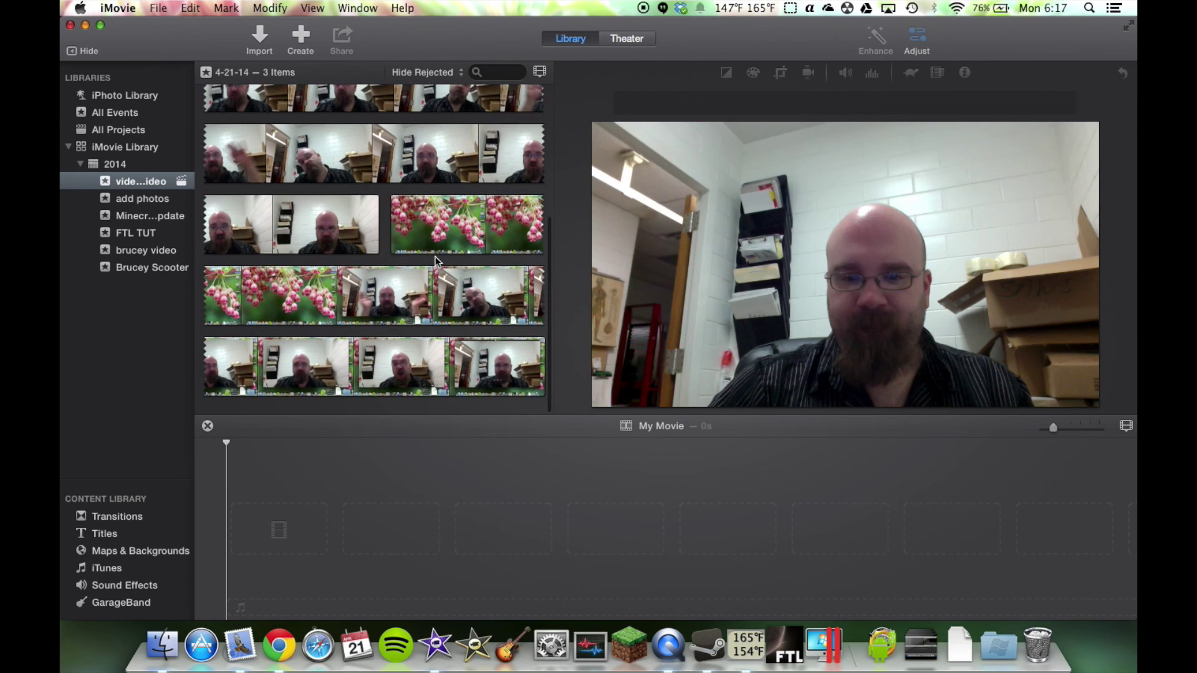
{"action": "scroll", "coordinate": [436, 262], "scroll_direction": "up", "scroll_amount": 2}
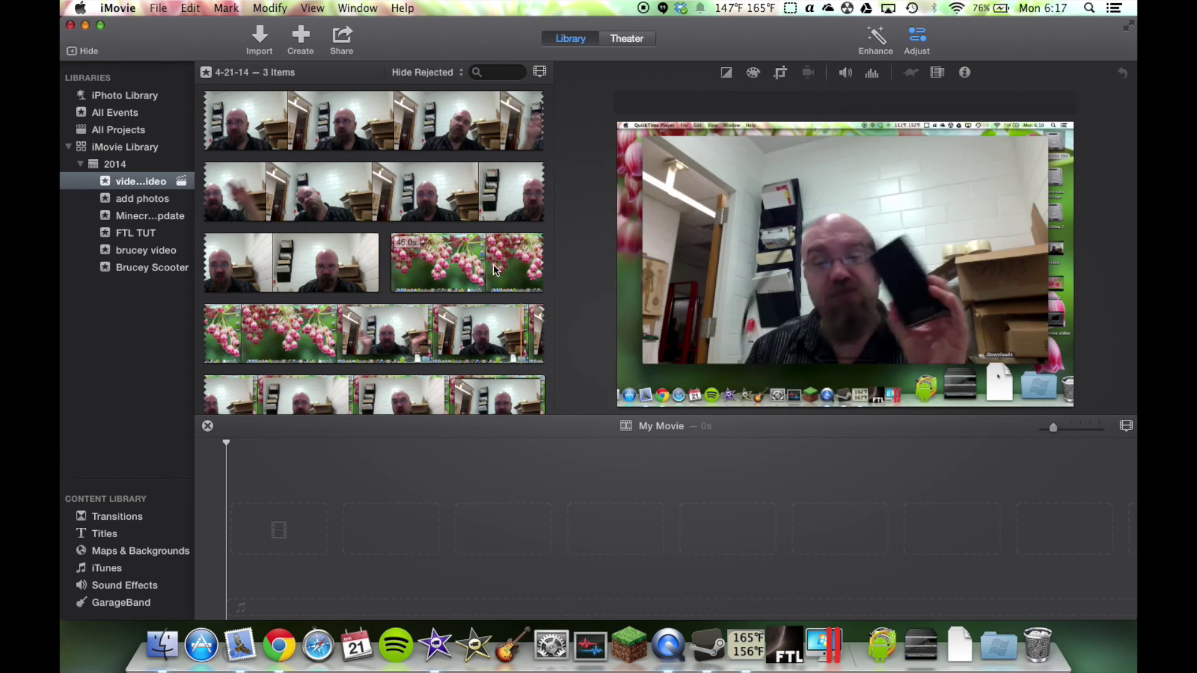
Add the screen capture clip to My Movie and layer the webcam clip above it as a cutaway.
{"action": "left_click_drag", "start_coordinate": [495, 271], "coordinate": [277, 450]}
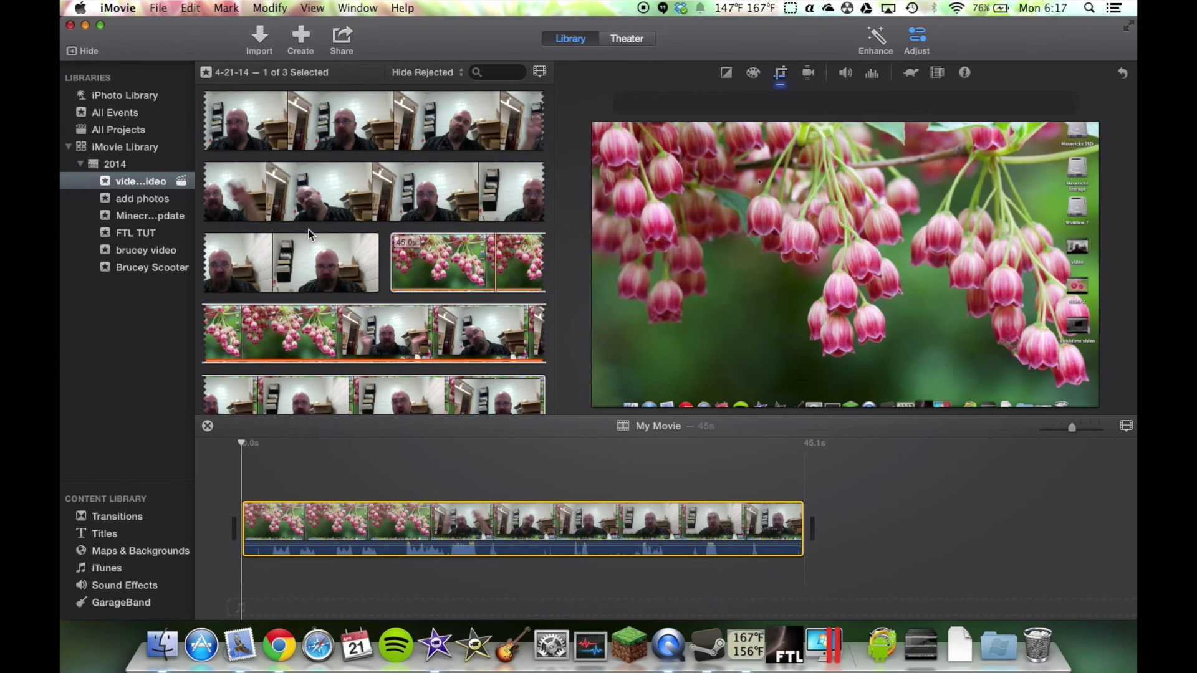
{"action": "left_click", "coordinate": [397, 259]}
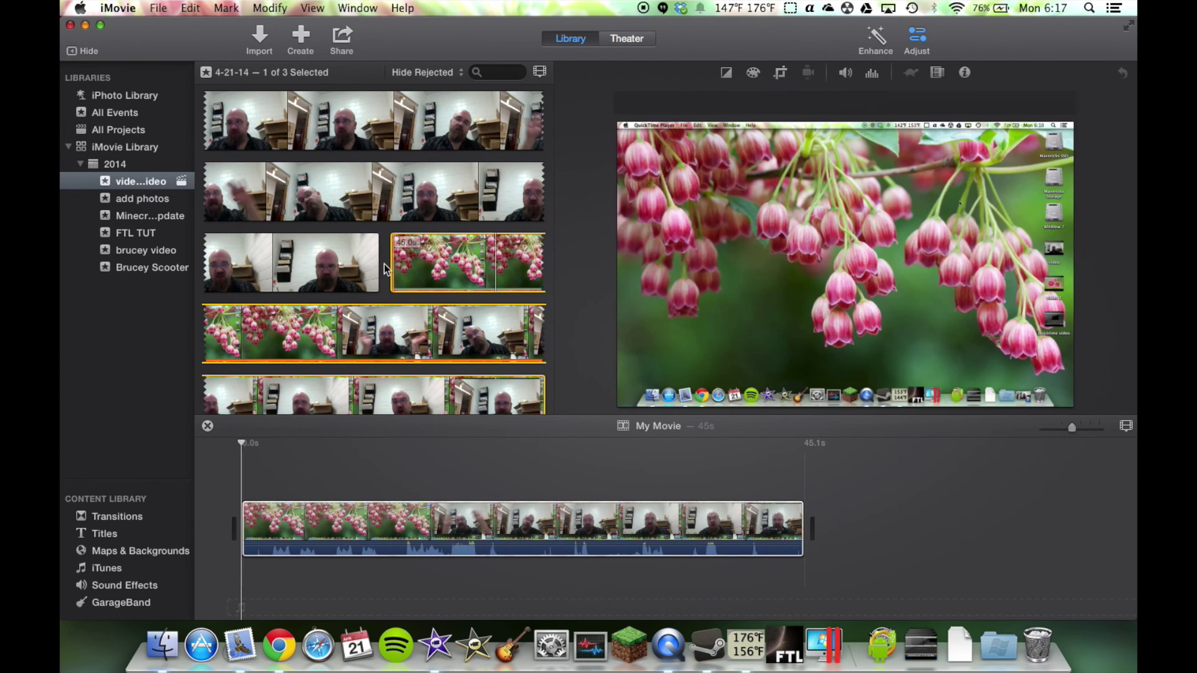
{"action": "left_click", "coordinate": [360, 262], "text": "super"}
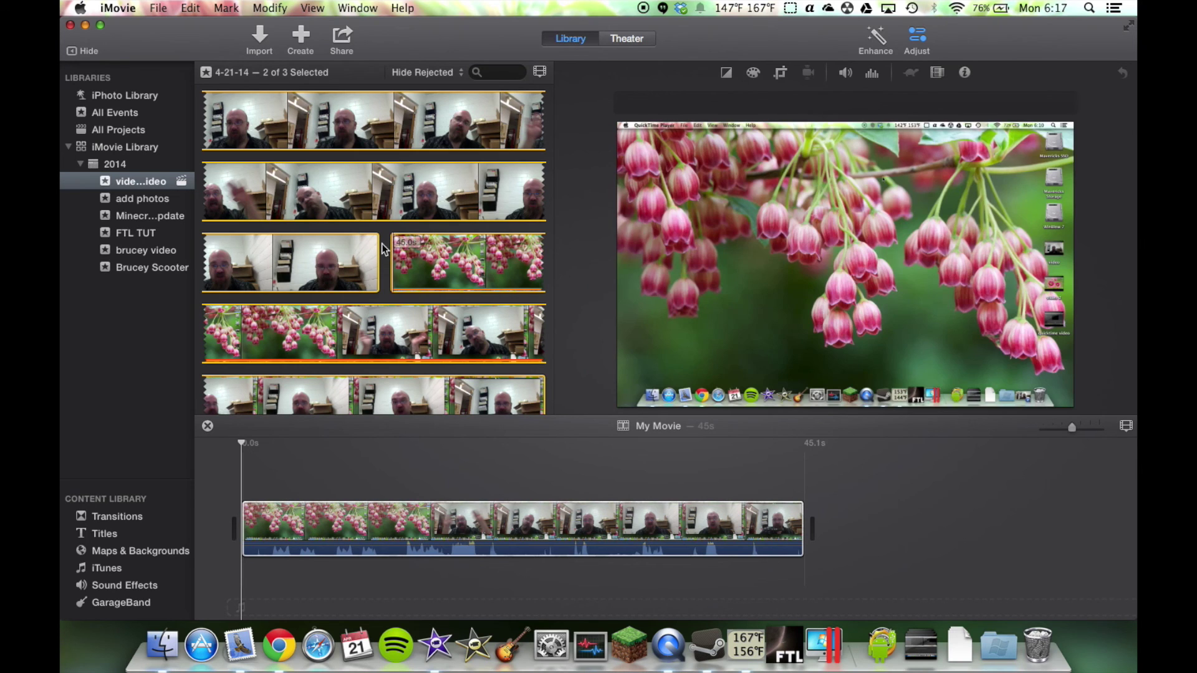
{"action": "left_click", "coordinate": [336, 244]}
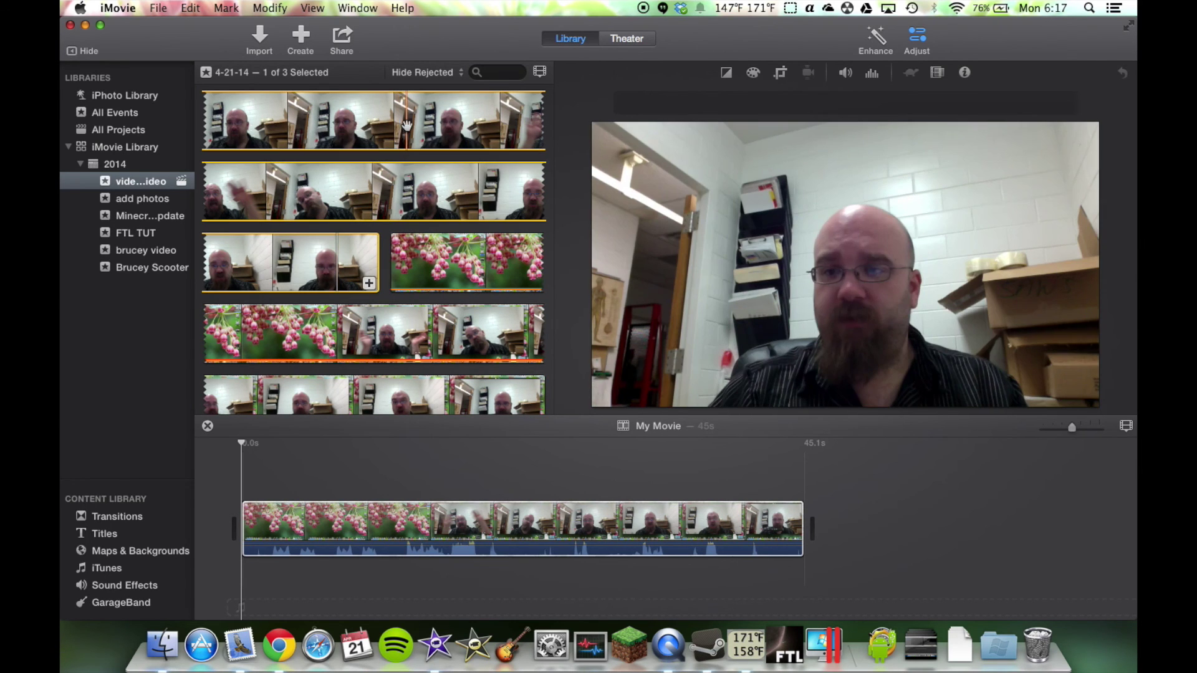
{"action": "left_click_drag", "start_coordinate": [407, 125], "coordinate": [253, 455]}
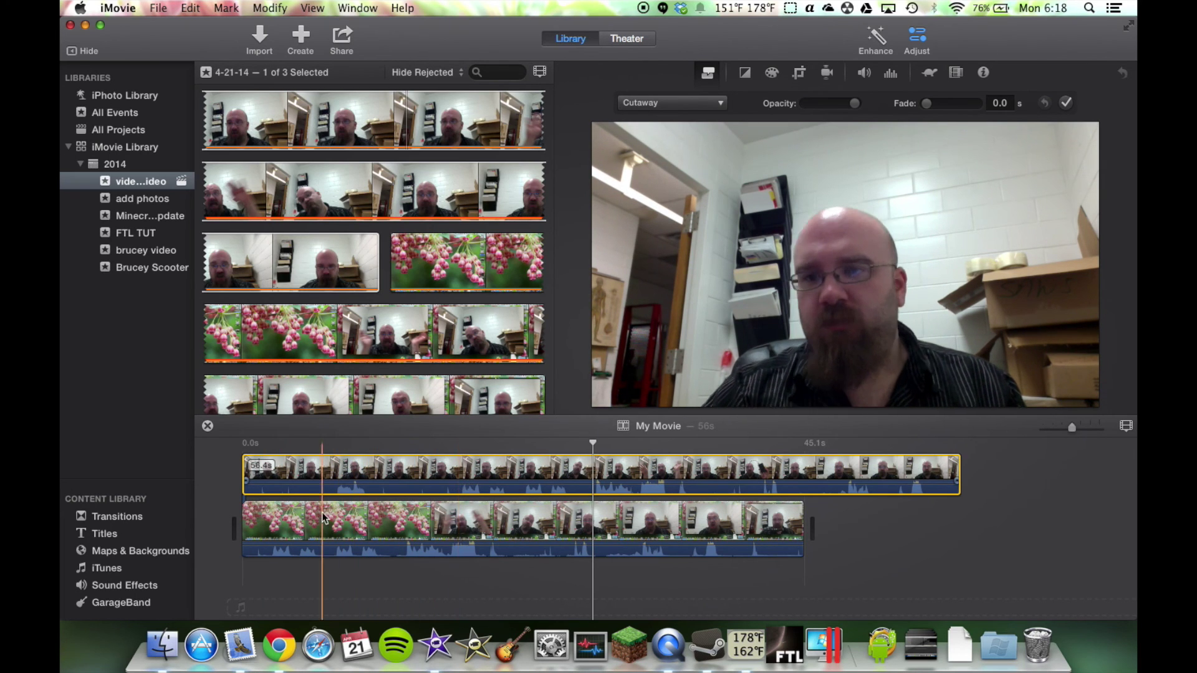
Trim about 12.9 seconds off the start of the webcam cutaway clip.
{"action": "left_click", "coordinate": [245, 476]}
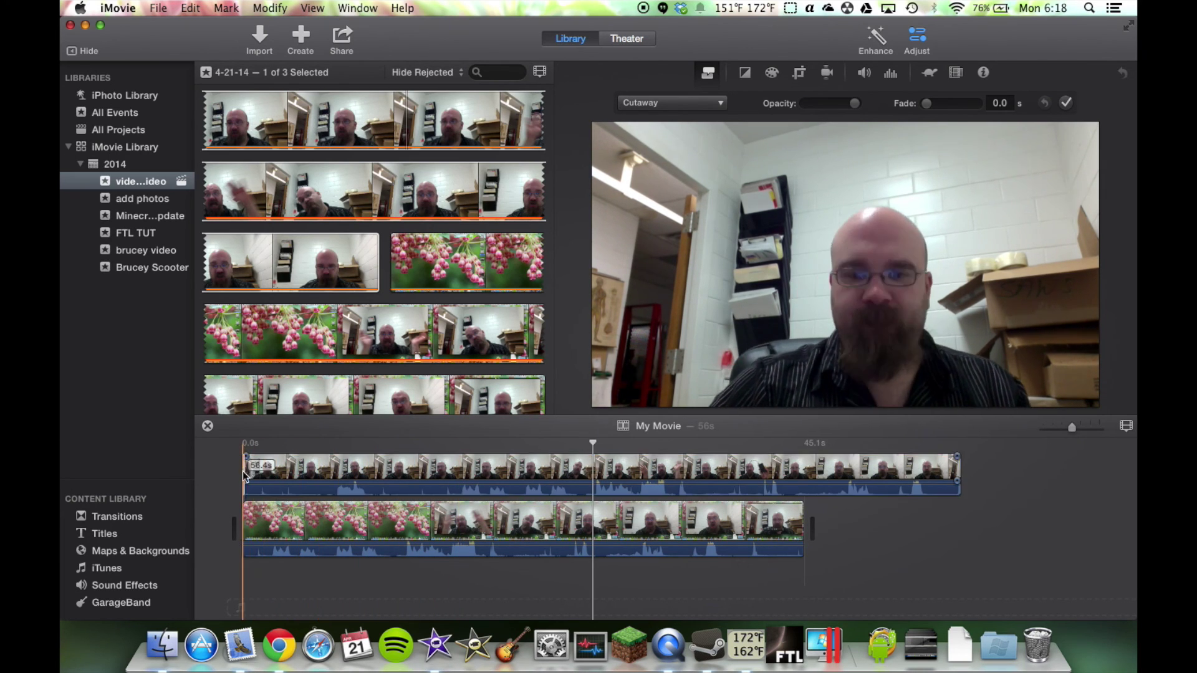
{"action": "mouse_move", "coordinate": [245, 476]}
{"action": "left_mouse_down"}
{"action": "mouse_move", "coordinate": [452, 463]}
{"action": "mouse_move", "coordinate": [308, 471]}
{"action": "left_mouse_up"}
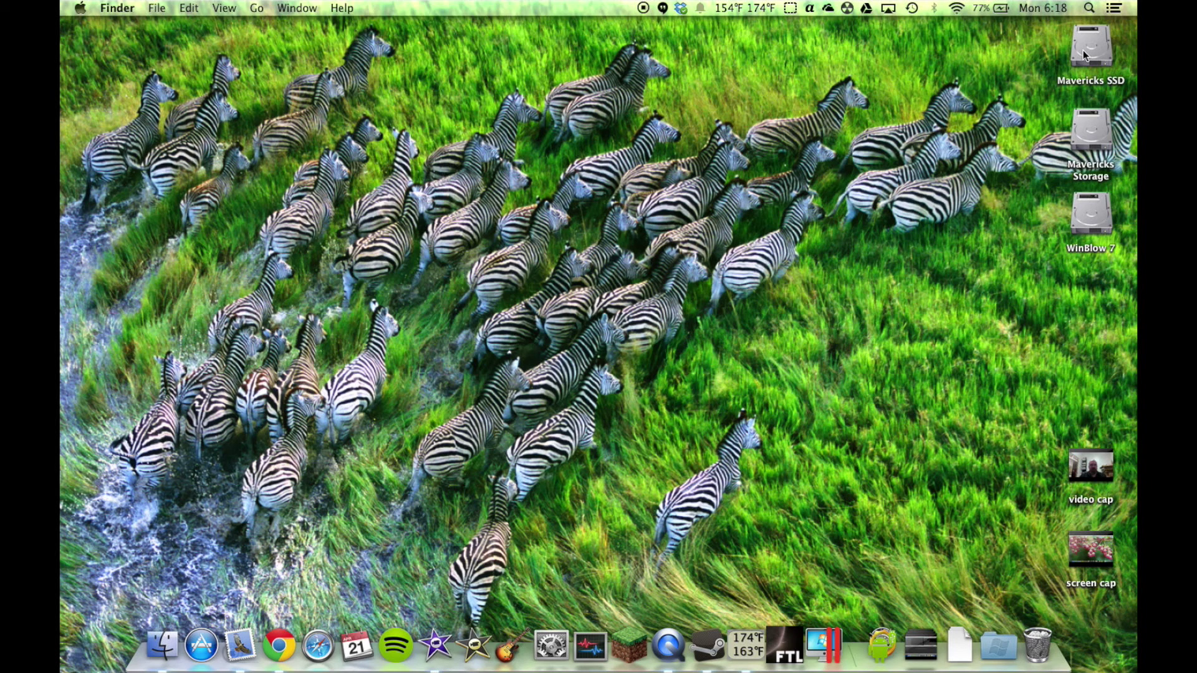
Select the Mavericks SSD drive on the desktop and move the selection through the drives.
{"action": "left_click", "coordinate": [1083, 50]}
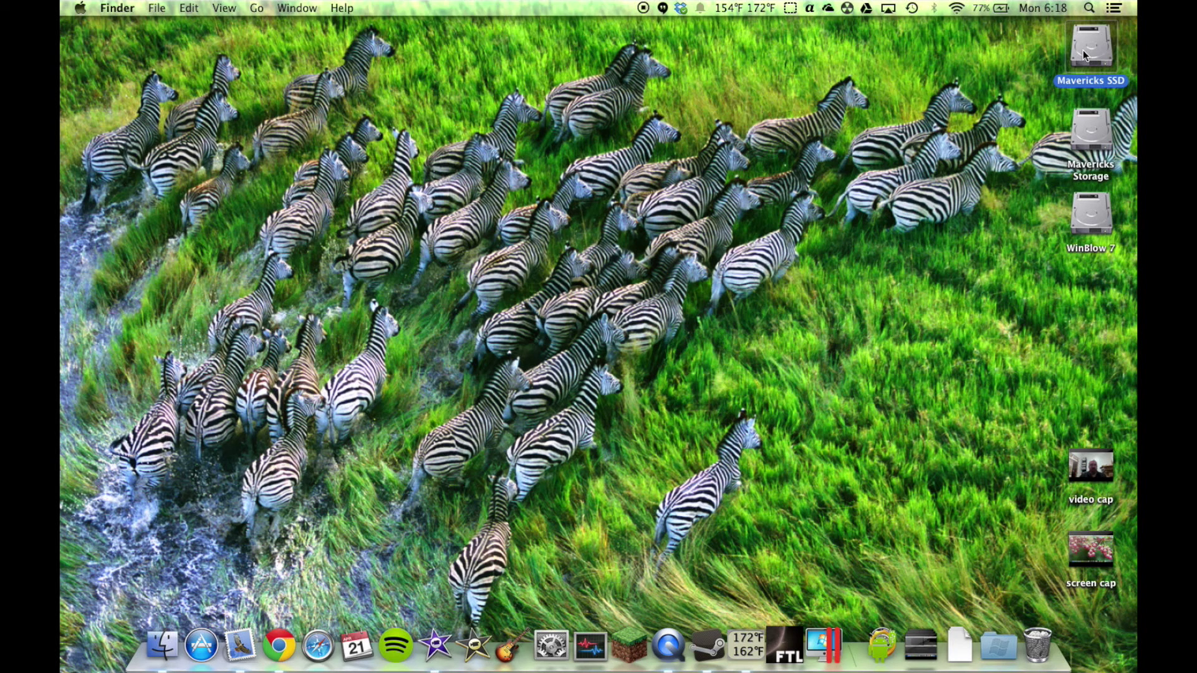
{"action": "key", "text": "Down"}
{"action": "key", "text": "Down"}
{"action": "key", "text": "Up"}
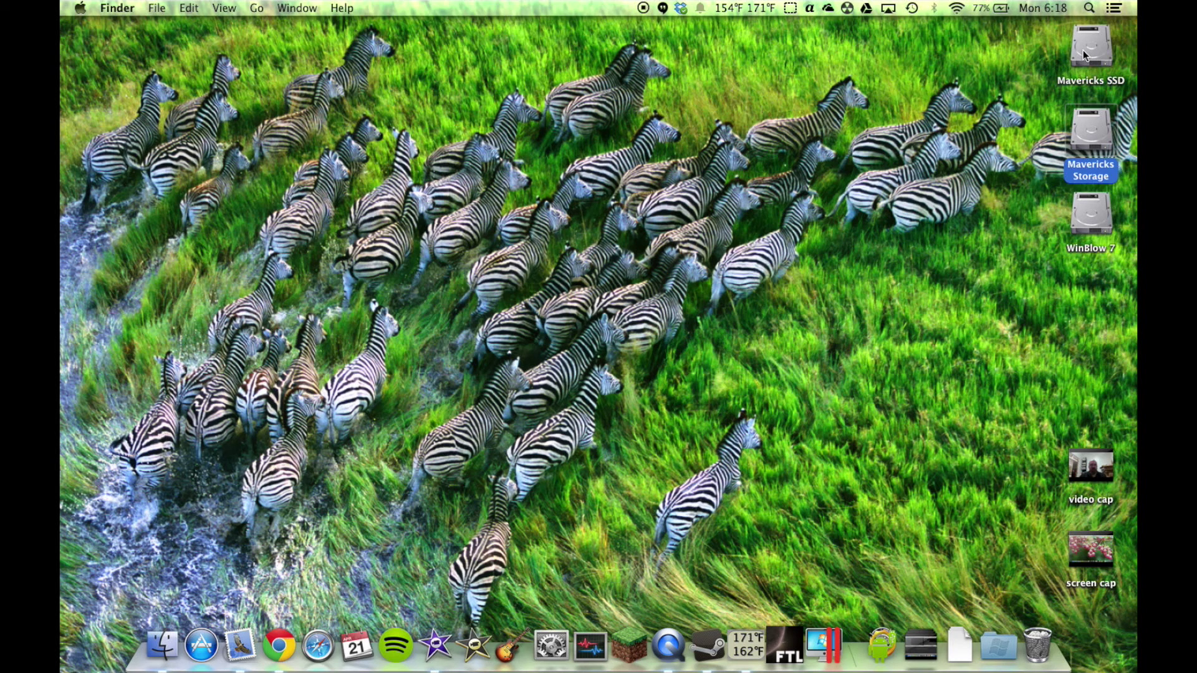
{"action": "key", "text": "Up"}
{"action": "key", "text": "Down"}
{"action": "key", "text": "Up"}
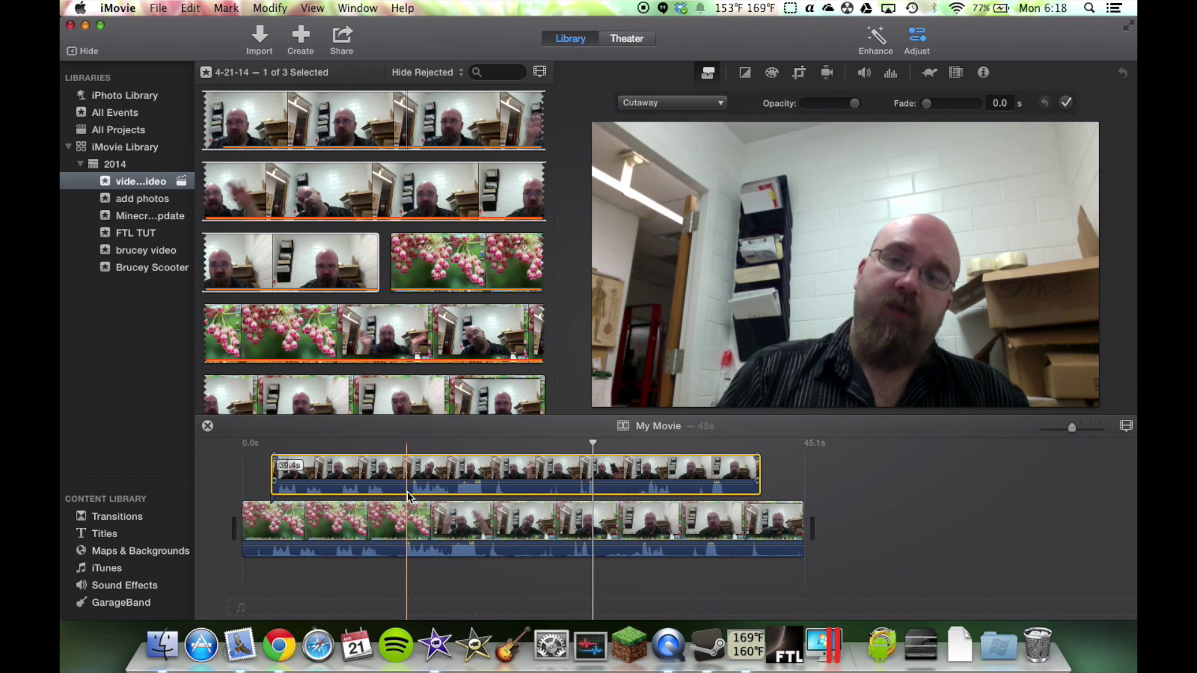
Nudge the webcam cutaway earlier, preview it, and trim a little more off its start.
{"action": "left_click_drag", "start_coordinate": [445, 475], "coordinate": [440, 476]}
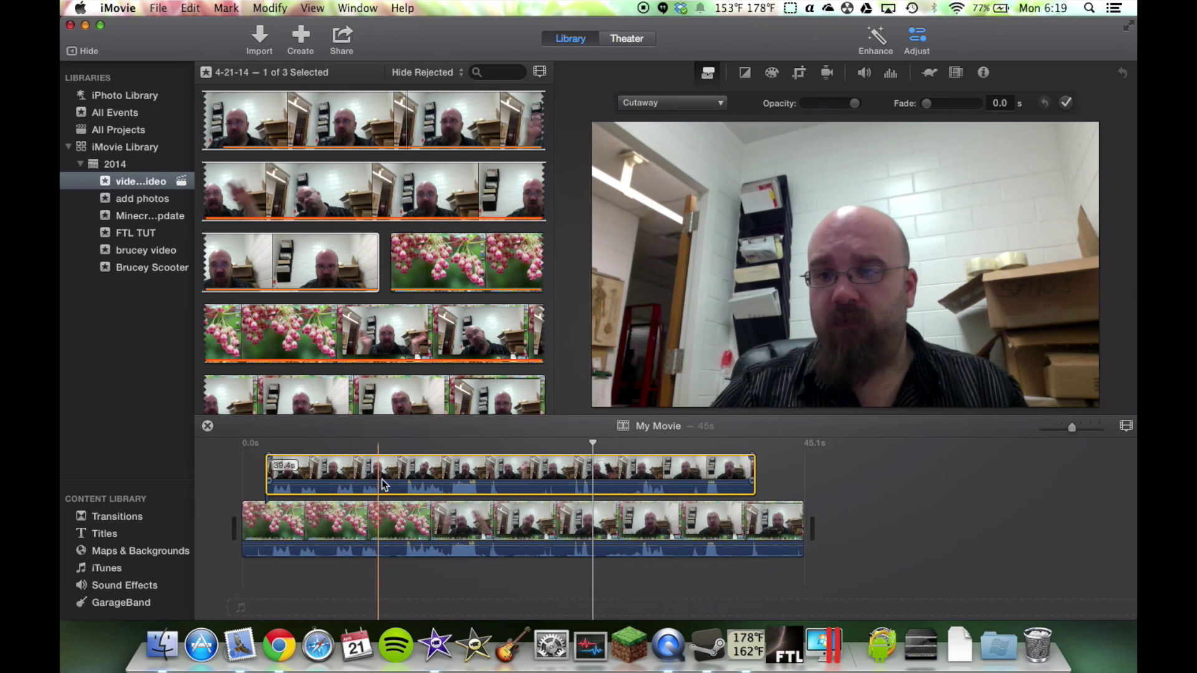
{"action": "left_click", "coordinate": [273, 458]}
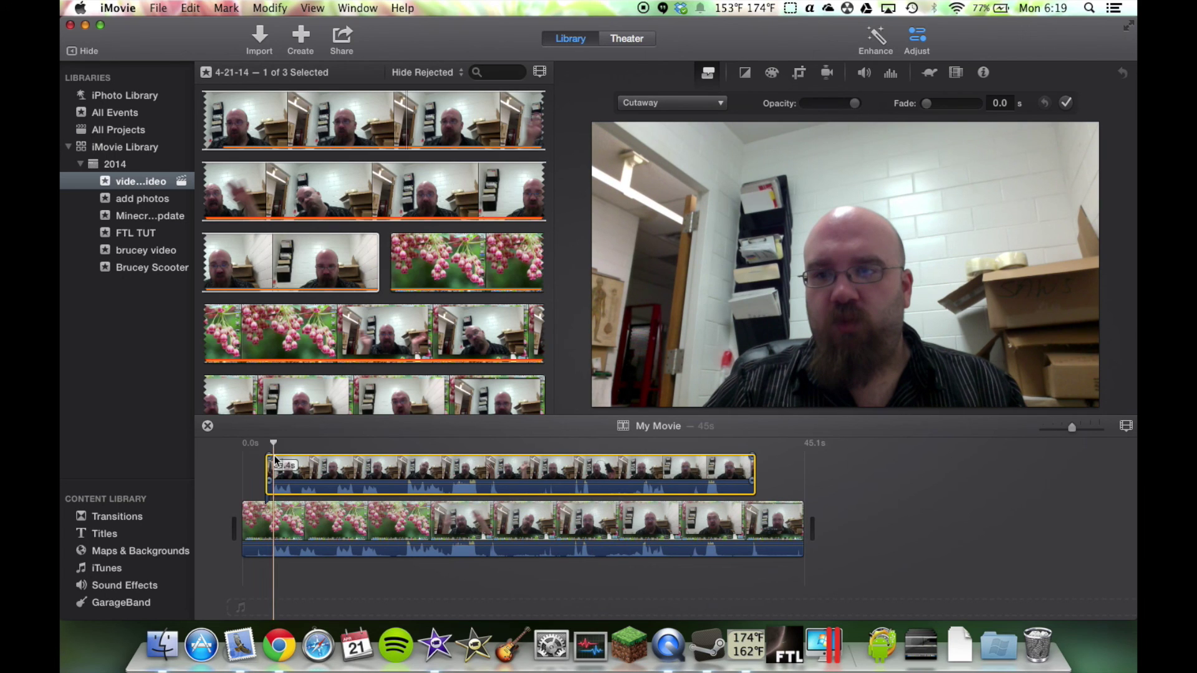
{"action": "key", "text": "space"}
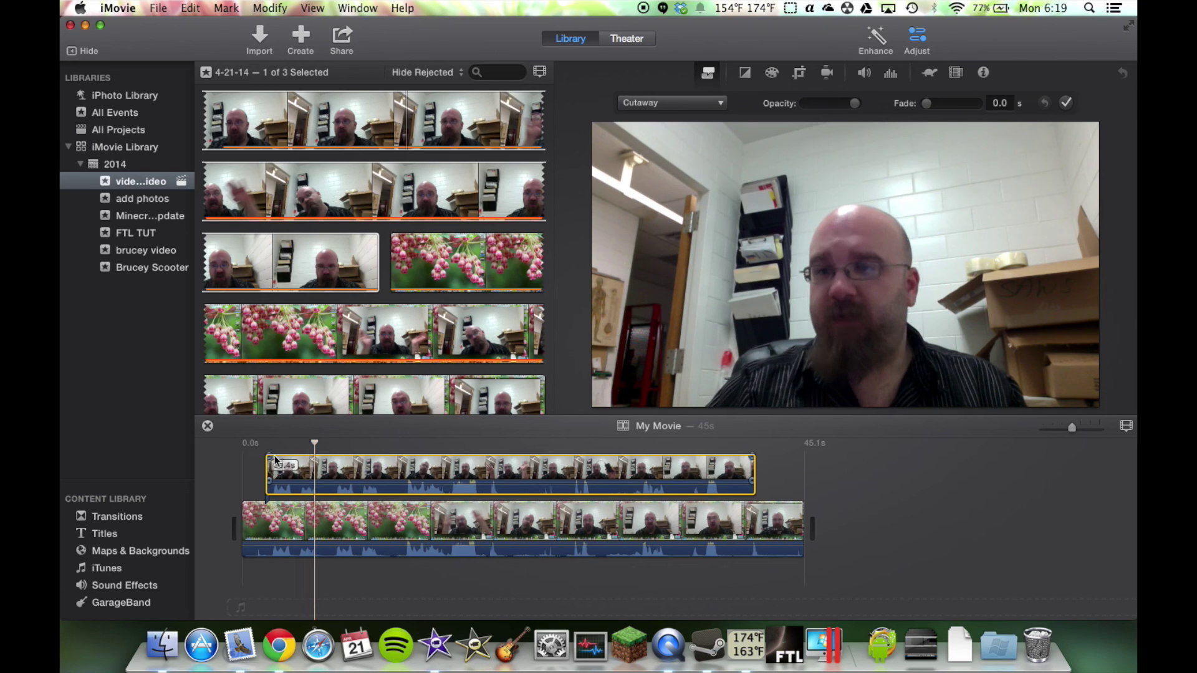
{"action": "left_click", "coordinate": [308, 479]}
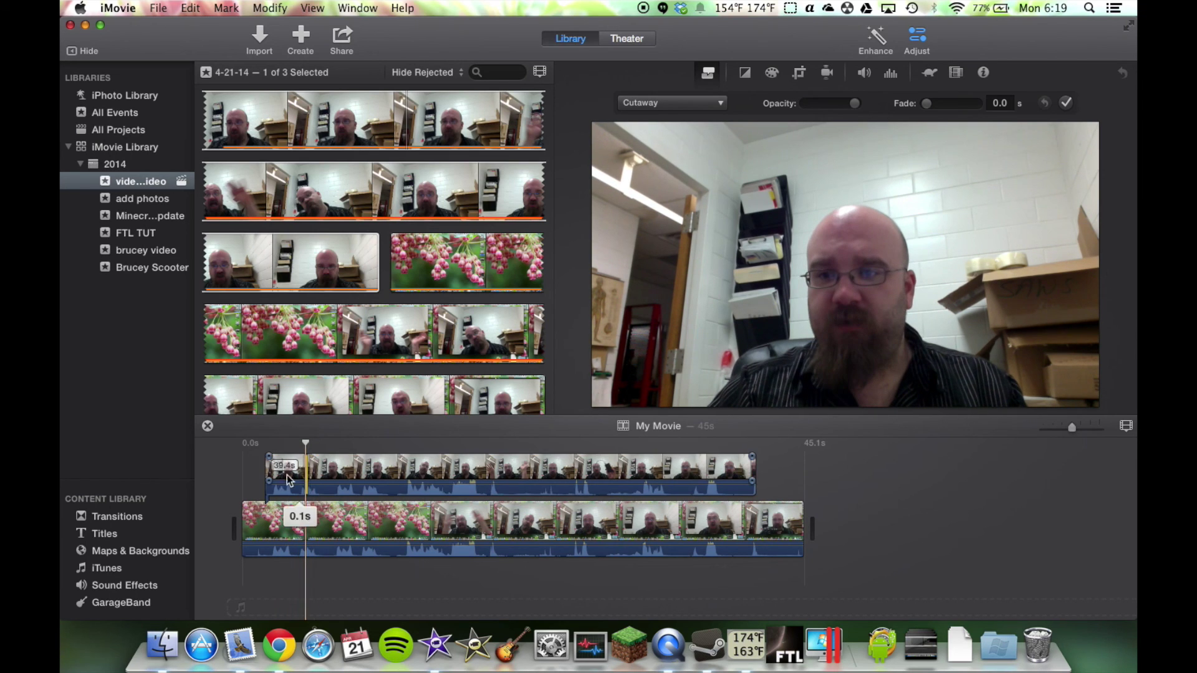
{"action": "left_click_drag", "start_coordinate": [265, 473], "coordinate": [267, 475]}
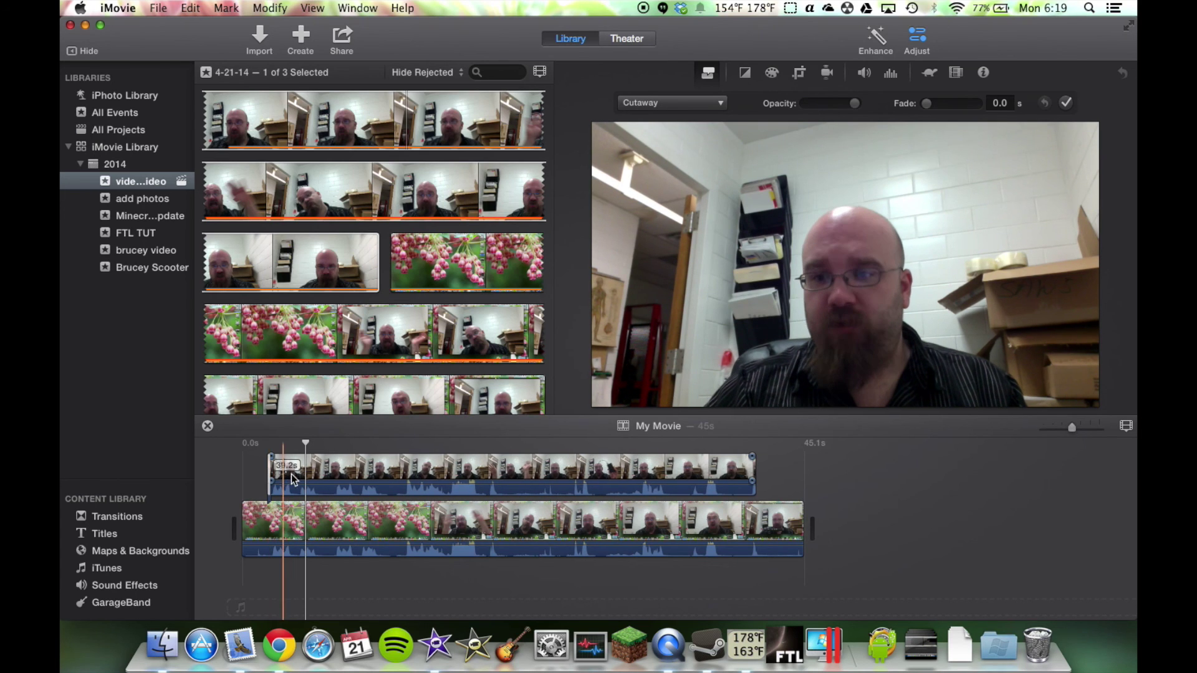
{"action": "left_click", "coordinate": [297, 479]}
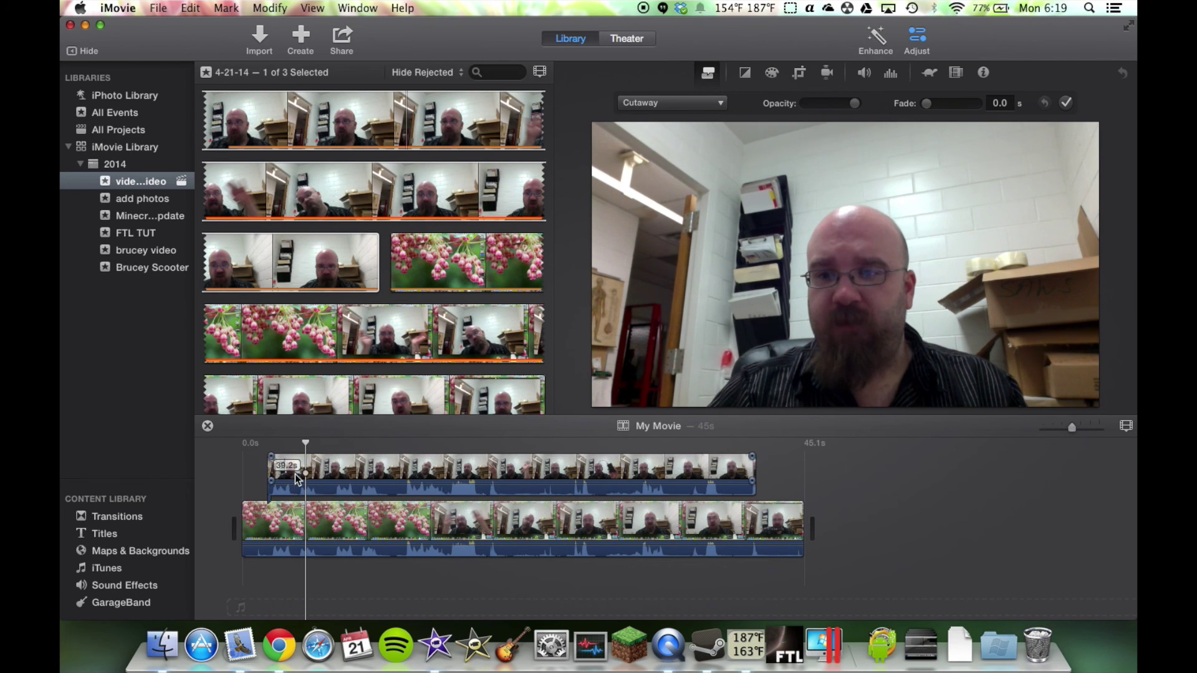
Play back to check sync, then drag the webcam cutaway's volume line fully down to silence it.
{"action": "left_click", "coordinate": [297, 479]}
{"action": "left_click", "coordinate": [265, 468]}
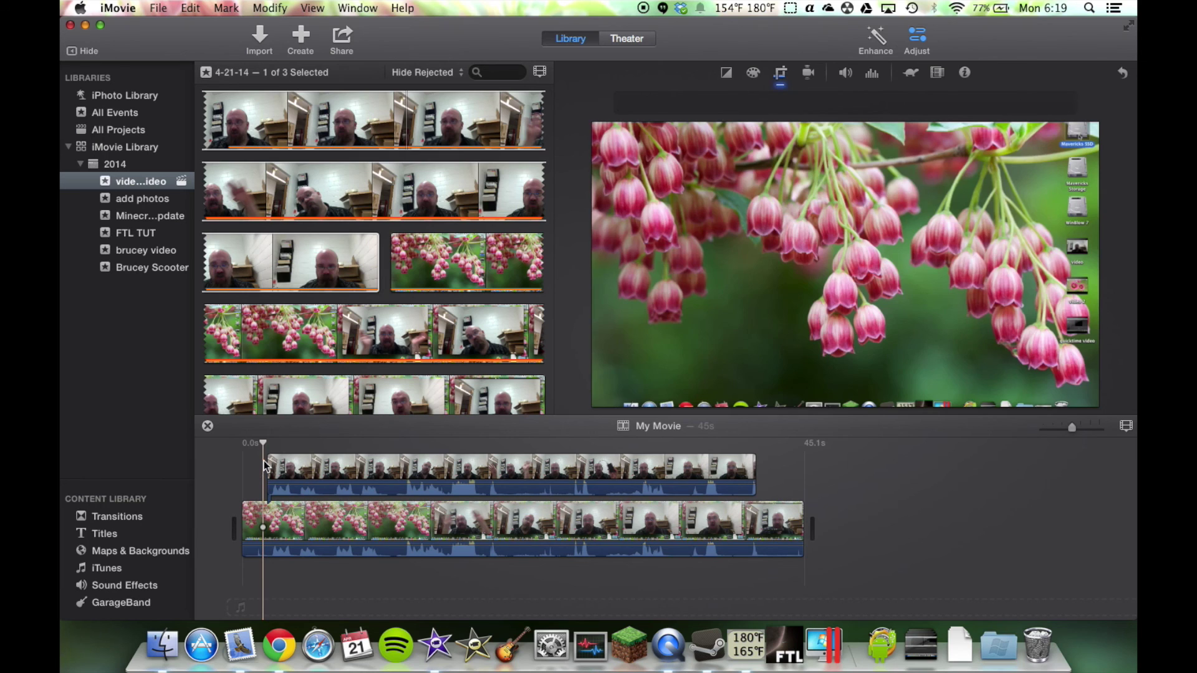
{"action": "key", "text": "space"}
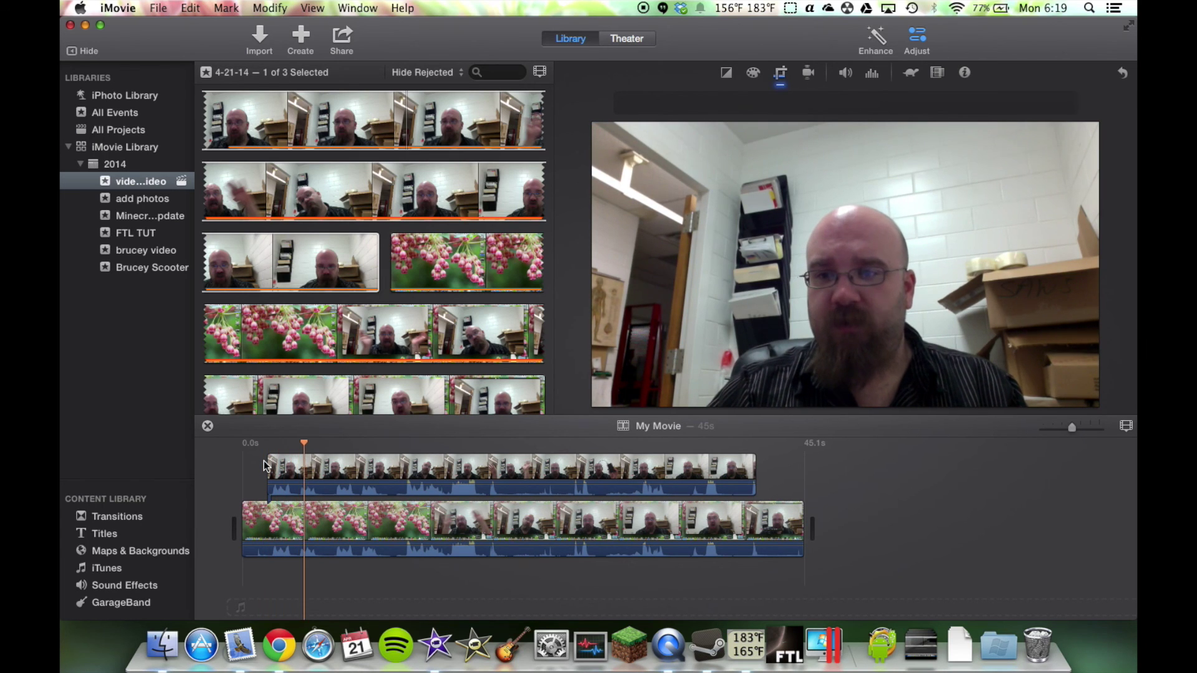
{"action": "key", "text": "space"}
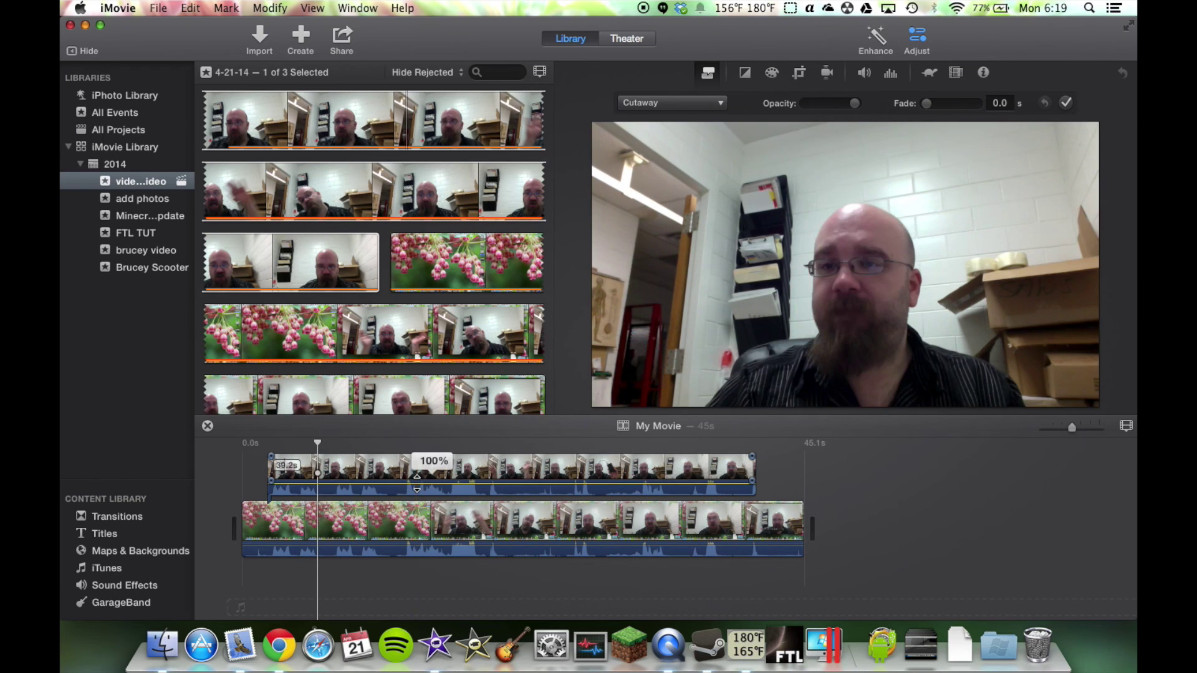
{"action": "left_click", "coordinate": [409, 477]}
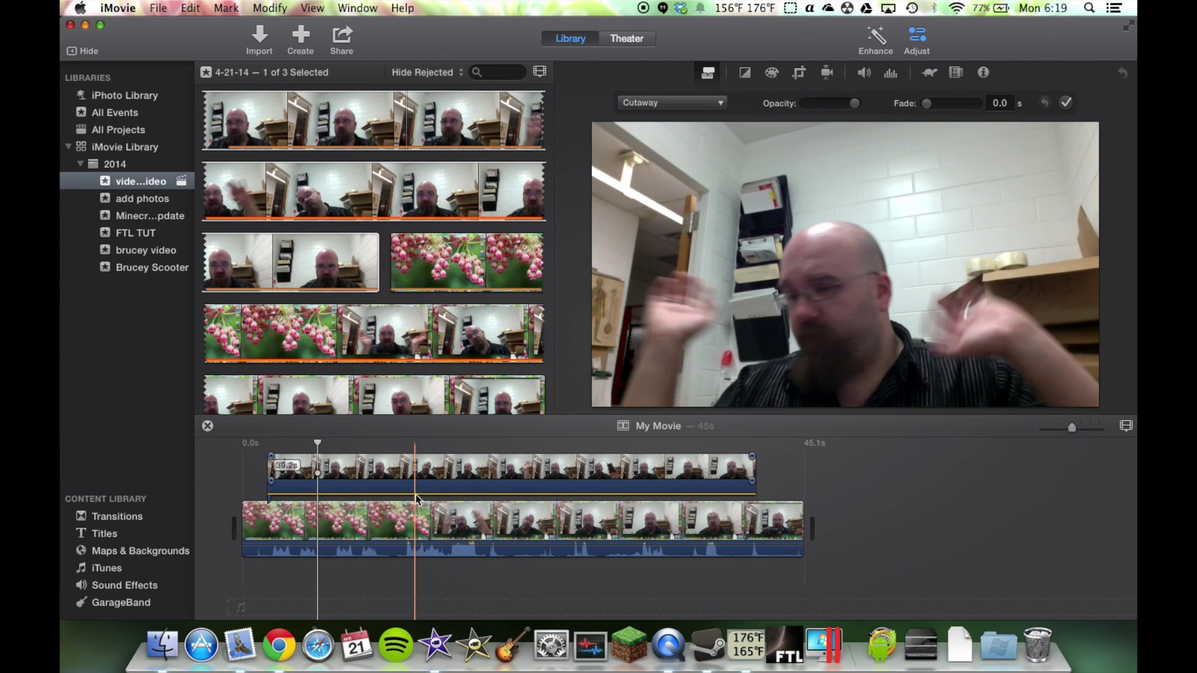
{"action": "left_click_drag", "start_coordinate": [415, 489], "coordinate": [417, 490]}
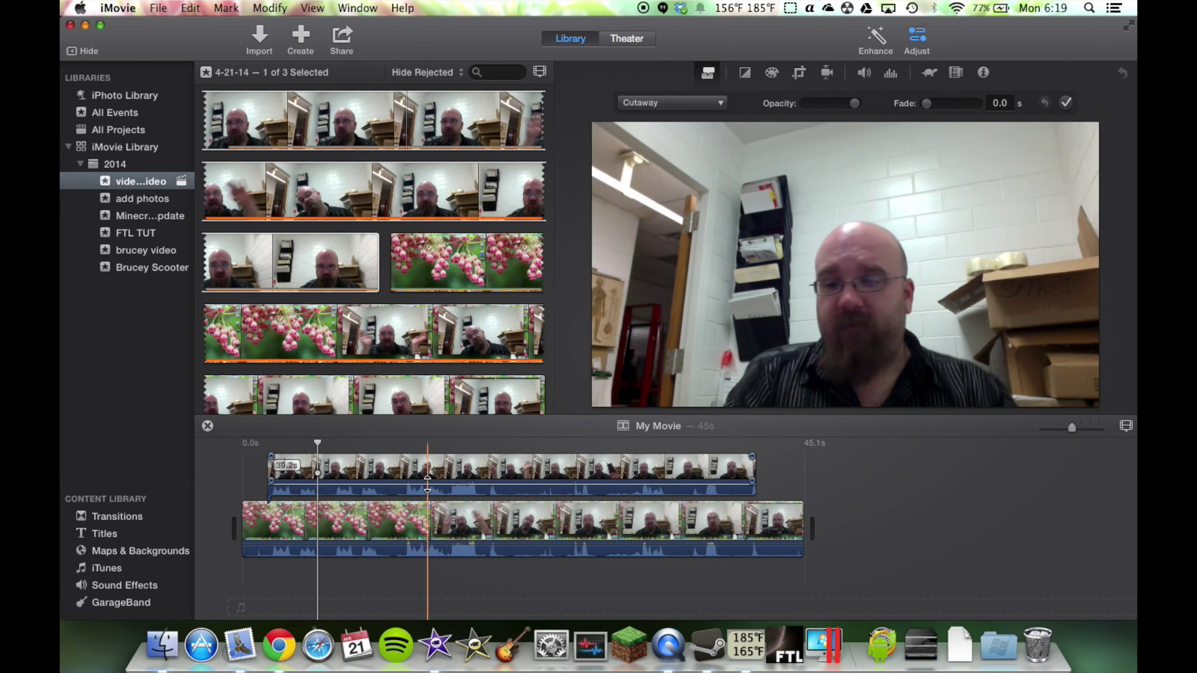
{"action": "left_click_drag", "start_coordinate": [428, 481], "coordinate": [386, 607]}
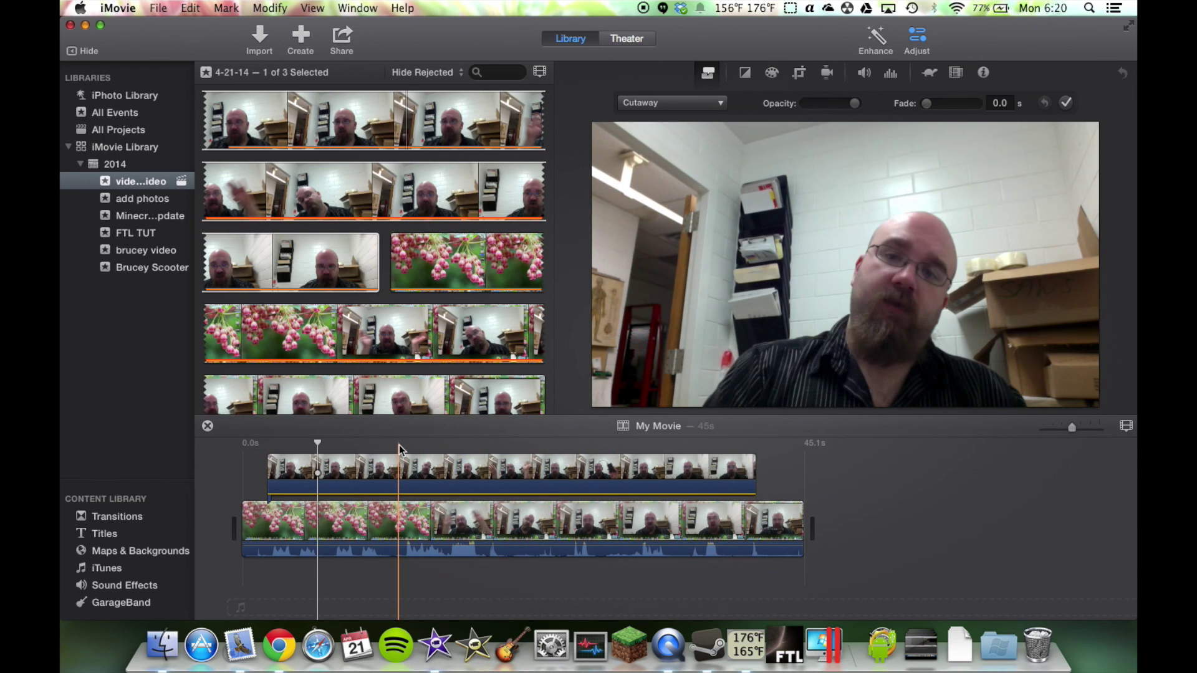
Split the screen recording at 13 seconds and delete its opening section so both clips start together.
{"action": "left_click", "coordinate": [407, 526]}
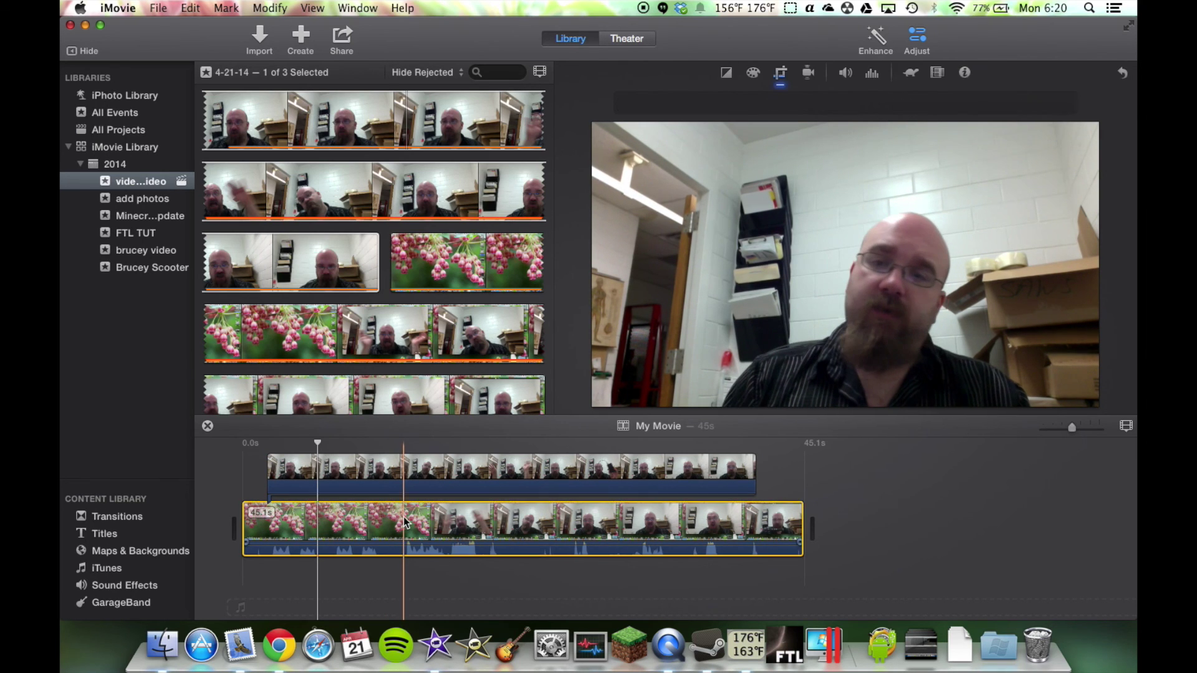
{"action": "key", "text": "super+b"}
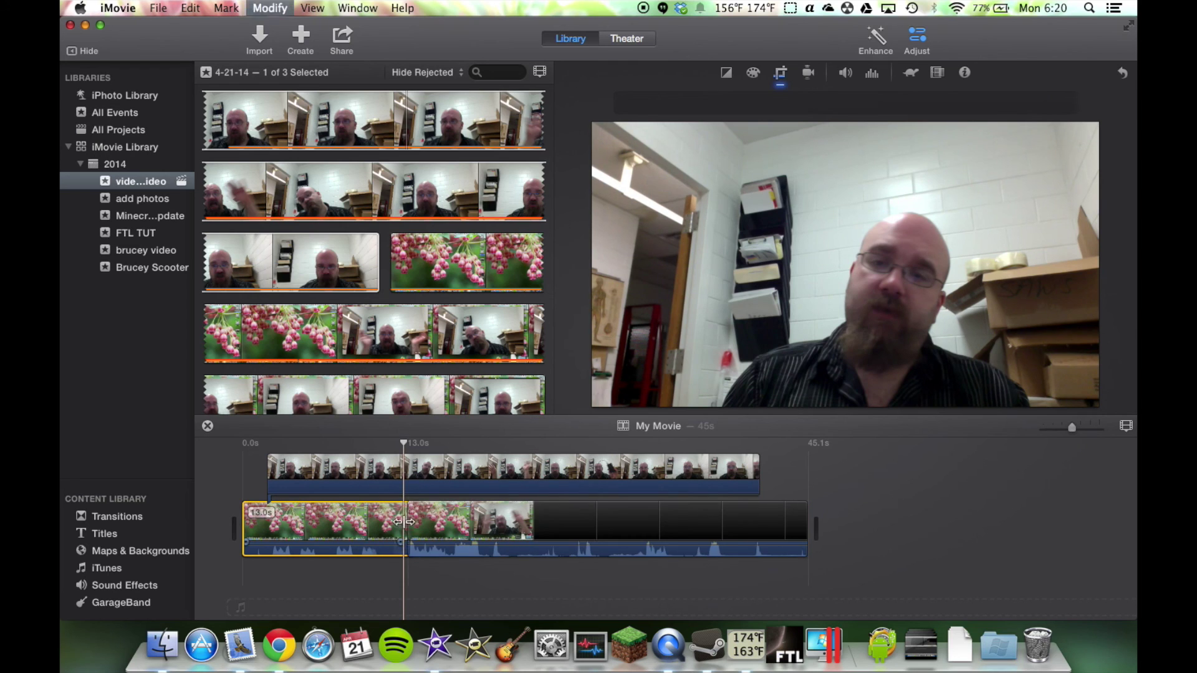
{"action": "left_click", "coordinate": [406, 465]}
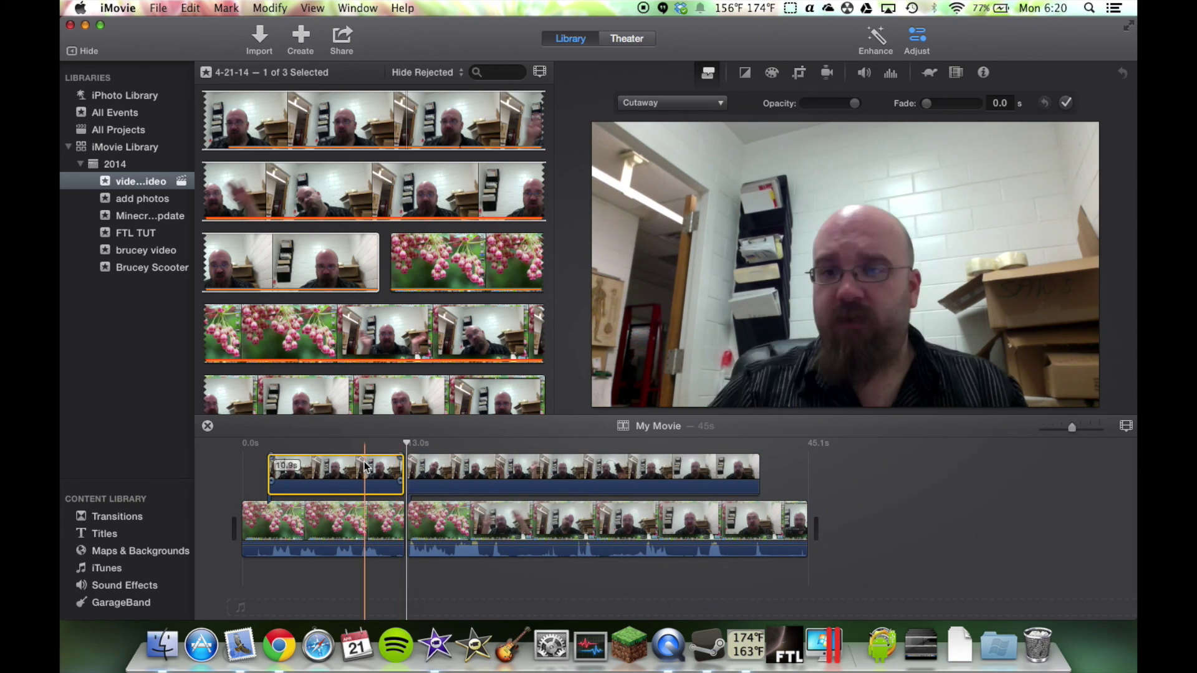
{"action": "key", "text": "super+z"}
{"action": "left_click", "coordinate": [362, 503]}
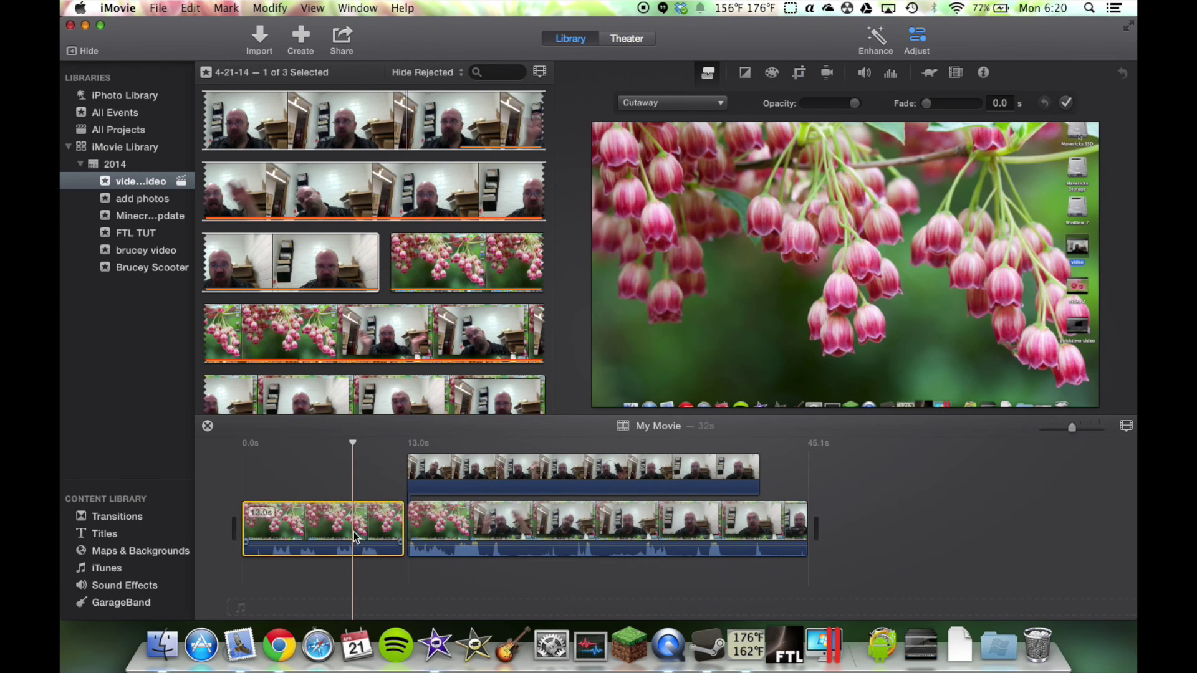
{"action": "key", "text": "Delete"}
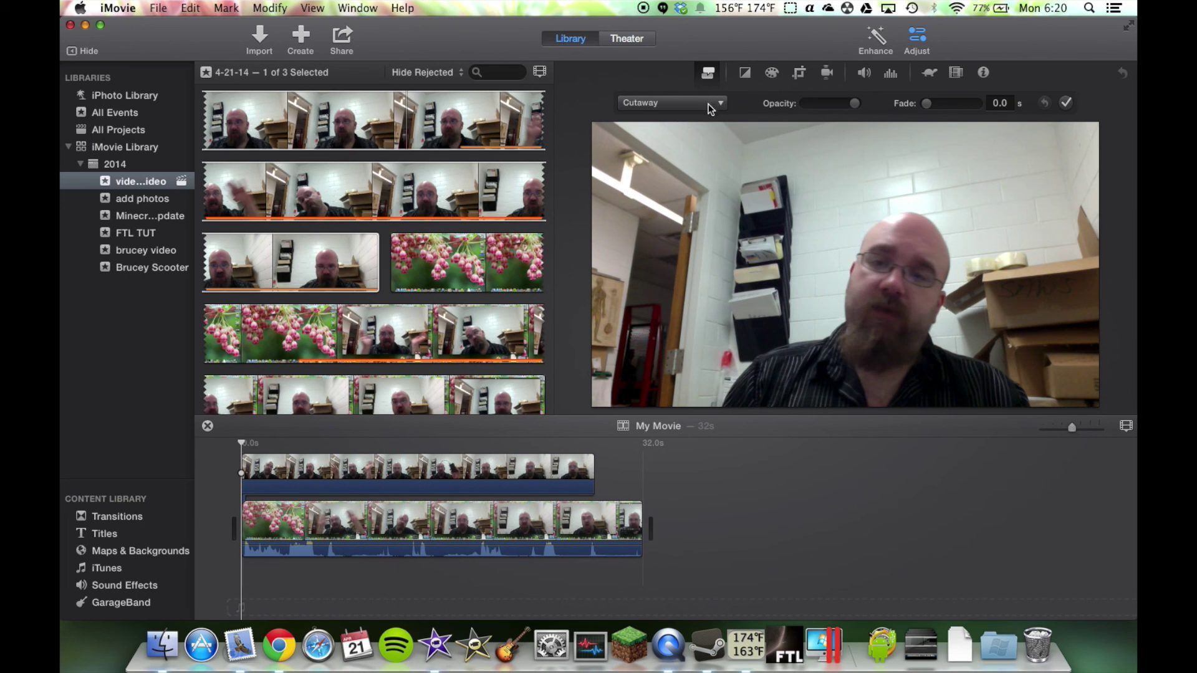
In Video Overlay Settings, change the webcam overlay style from Cutaway to Picture in Picture.
{"action": "left_click", "coordinate": [923, 46]}
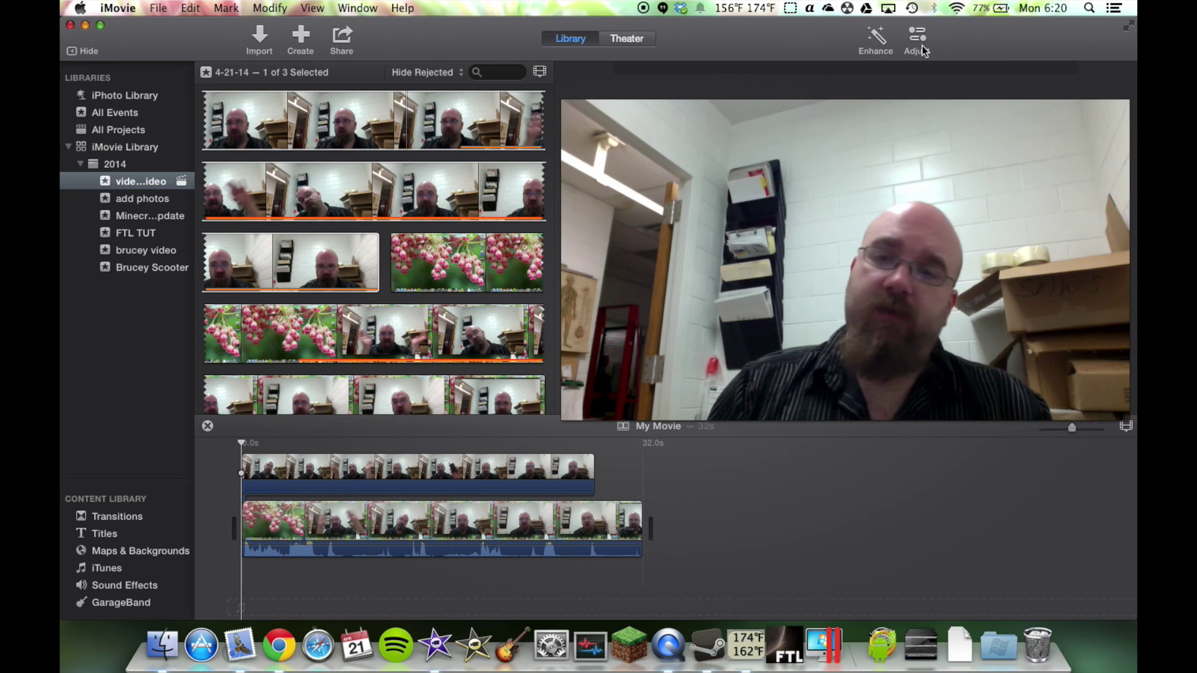
{"action": "left_click", "coordinate": [922, 47]}
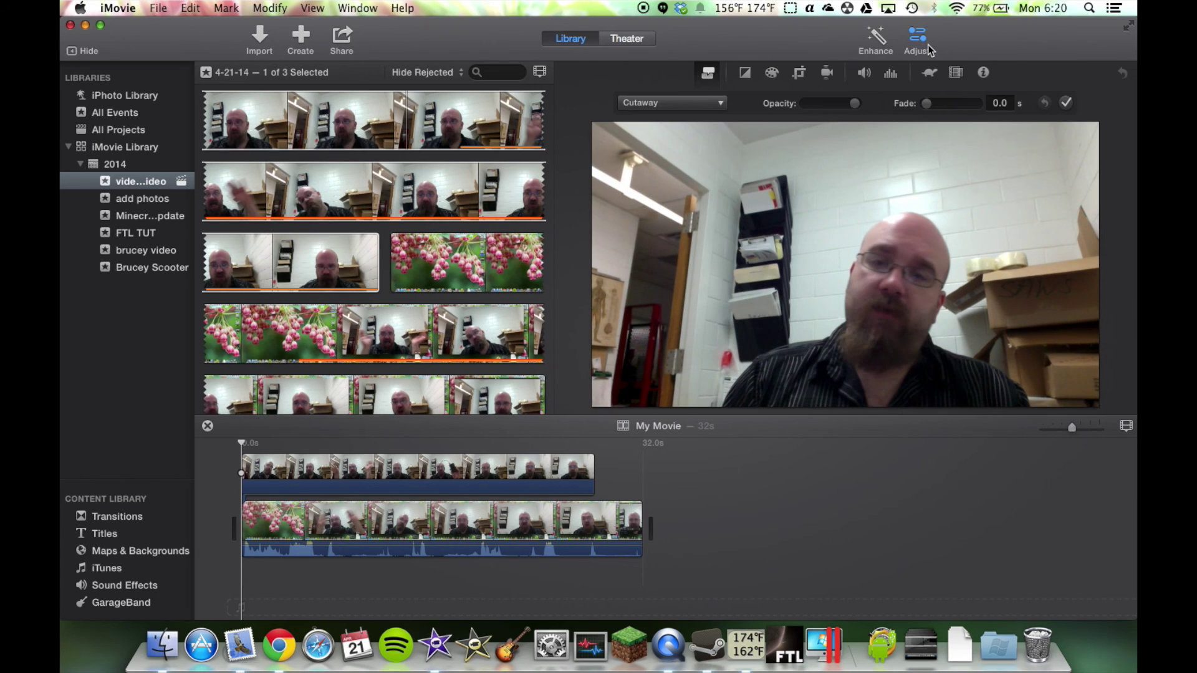
{"action": "left_click", "coordinate": [705, 74]}
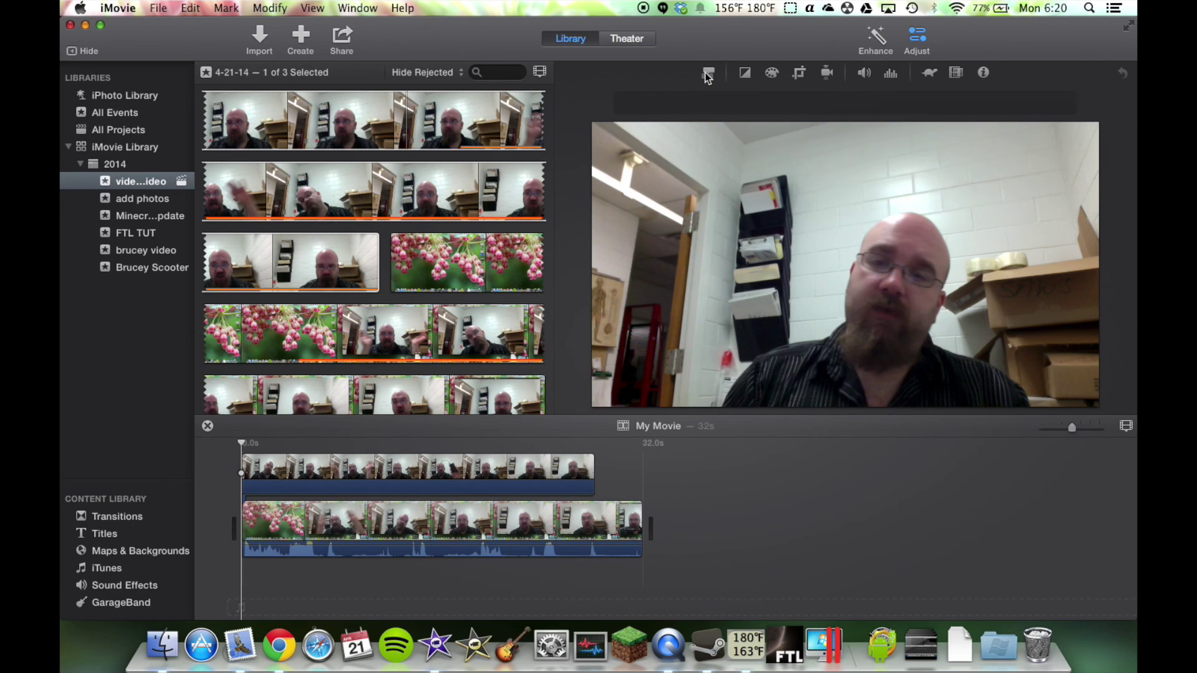
{"action": "left_click", "coordinate": [707, 76]}
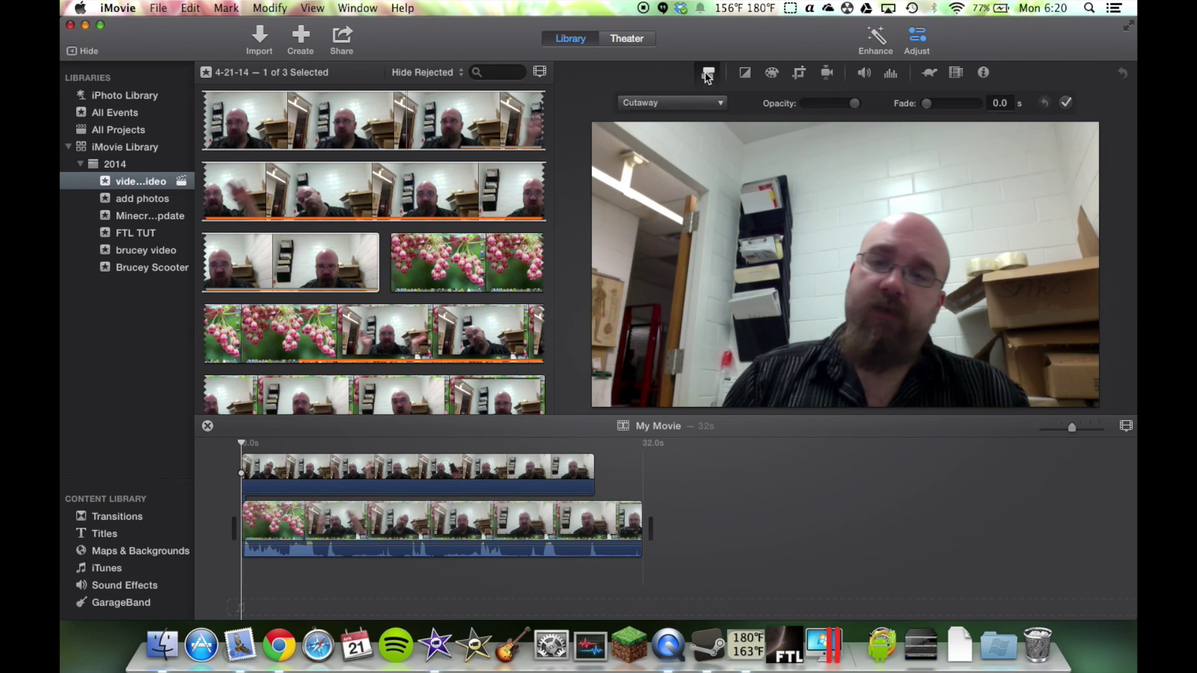
{"action": "left_click", "coordinate": [699, 105]}
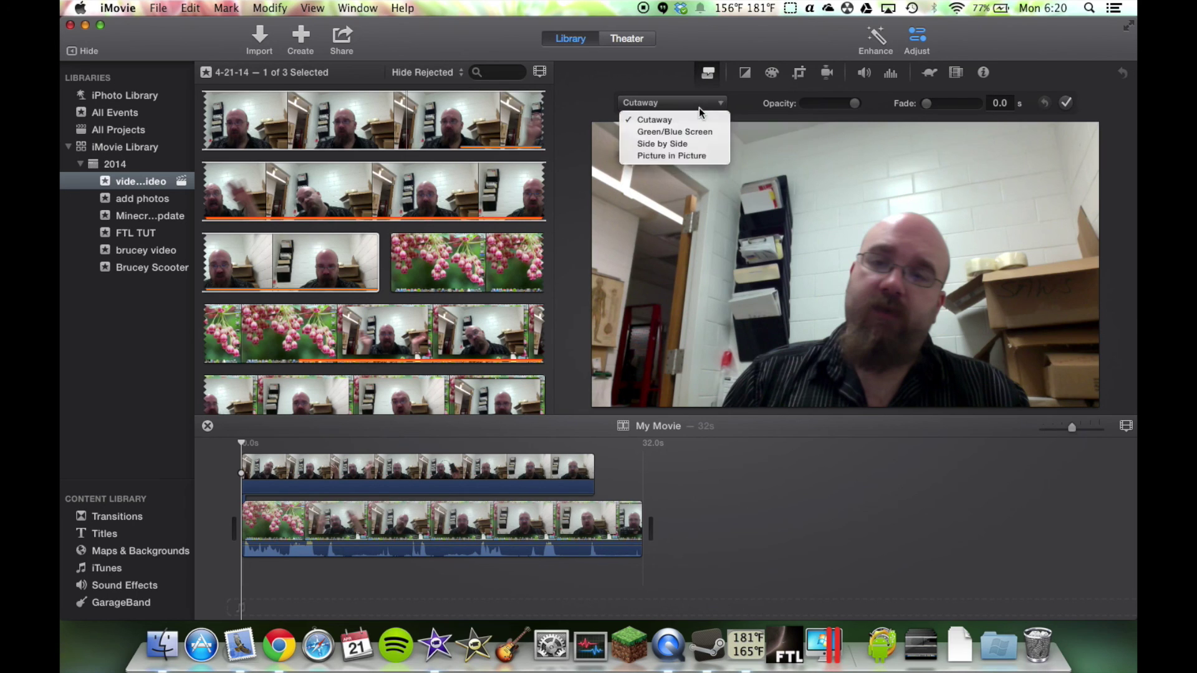
{"action": "left_click", "coordinate": [695, 155]}
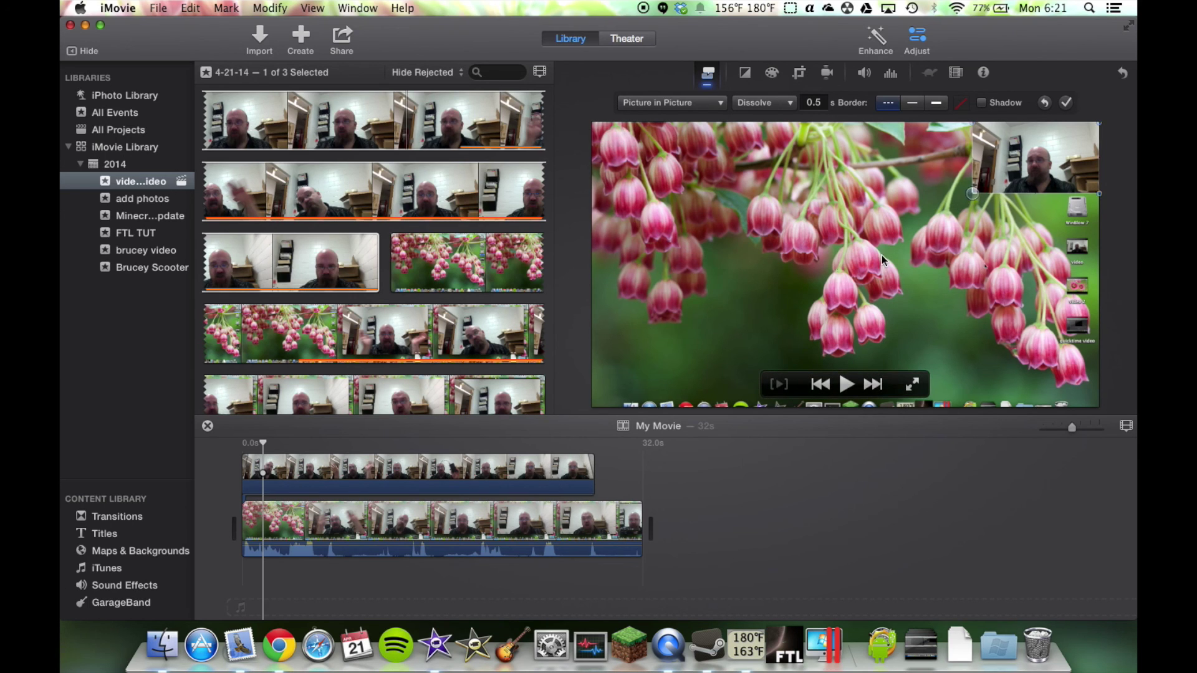
Resize the picture-in-picture inset and snap it into the top-left corner of the viewer.
{"action": "mouse_move", "coordinate": [972, 194]}
{"action": "left_mouse_down"}
{"action": "mouse_move", "coordinate": [788, 240]}
{"action": "mouse_move", "coordinate": [1038, 147]}
{"action": "left_mouse_up"}
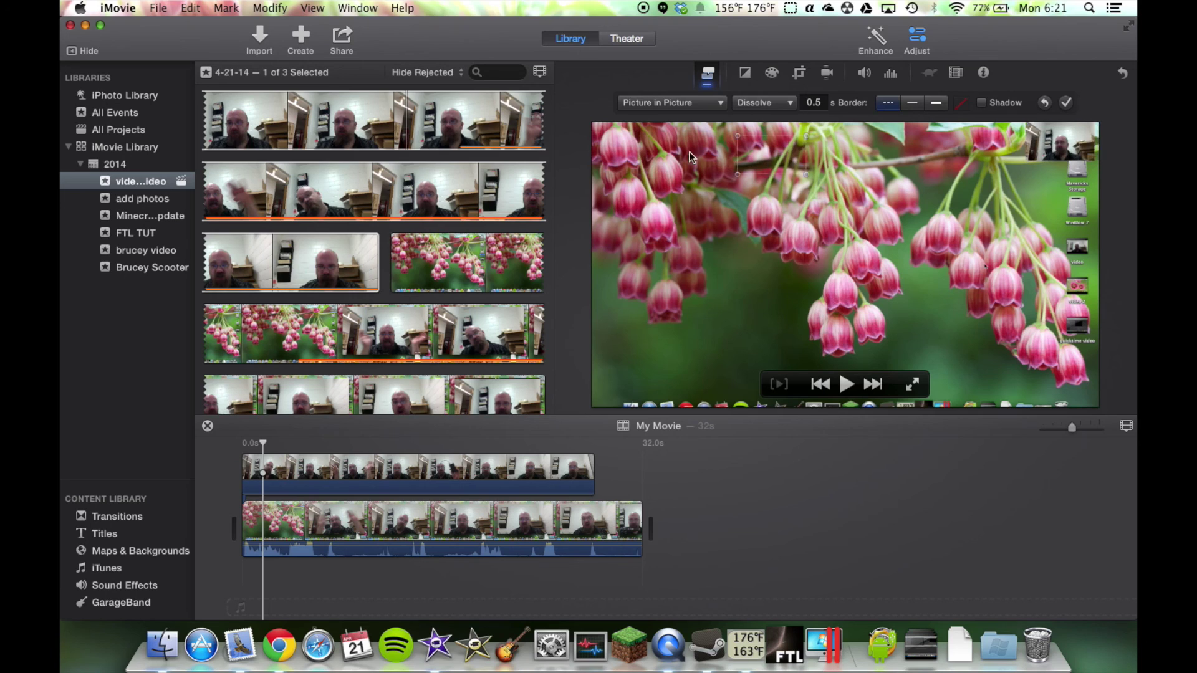
{"action": "left_click_drag", "start_coordinate": [689, 157], "coordinate": [609, 149]}
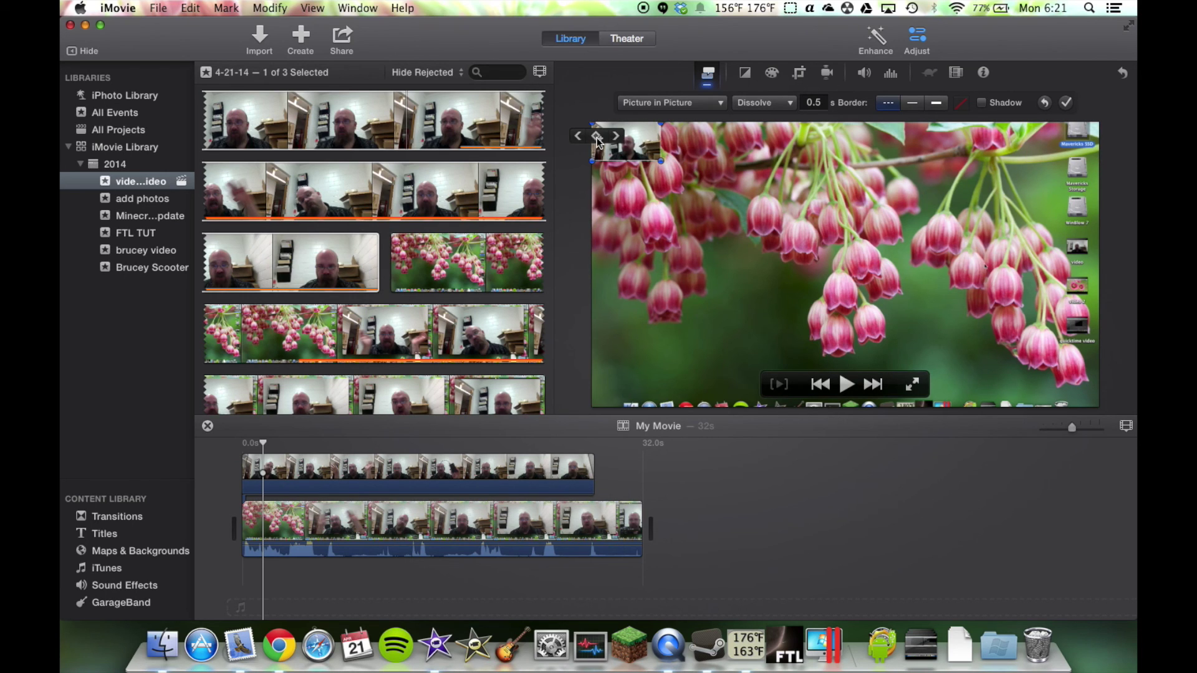
{"action": "left_click_drag", "start_coordinate": [636, 150], "coordinate": [645, 154]}
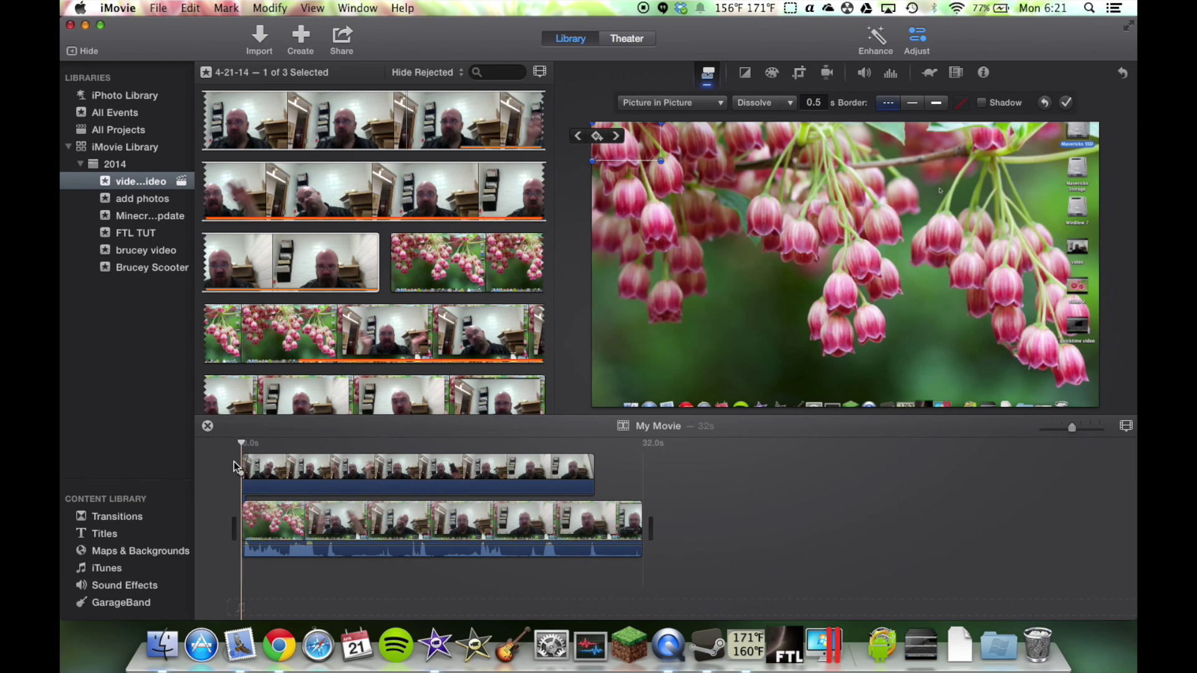
Raise the system volume, play back the composite to check the overlay, and hide the adjustments bar.
{"action": "key", "text": "XF86AudioRaiseVolume"}
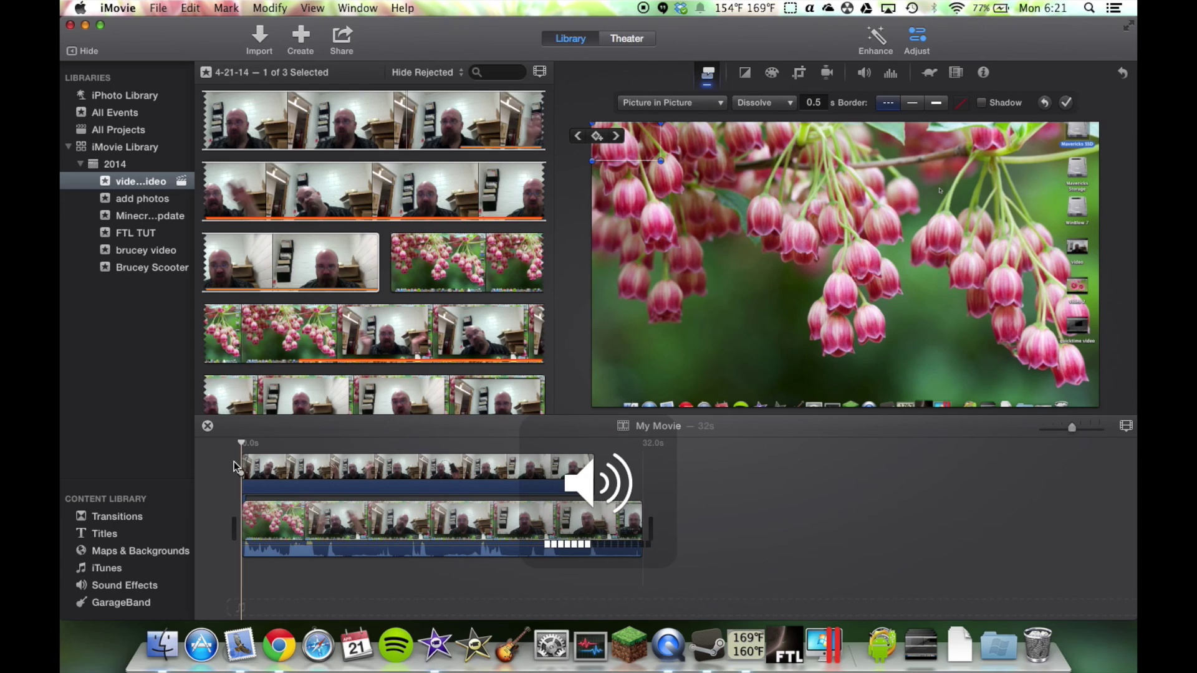
{"action": "key", "text": "XF86AudioRaiseVolume"}
{"action": "key", "text": "XF86AudioRaiseVolume"}
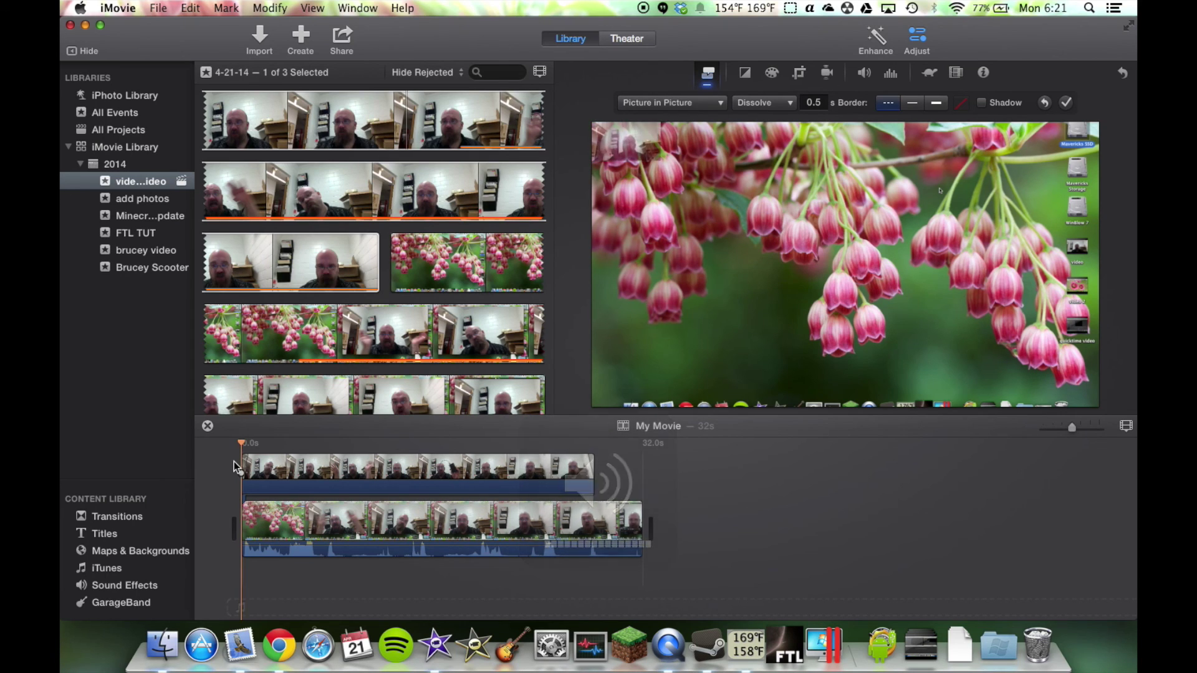
{"action": "key", "text": "space"}
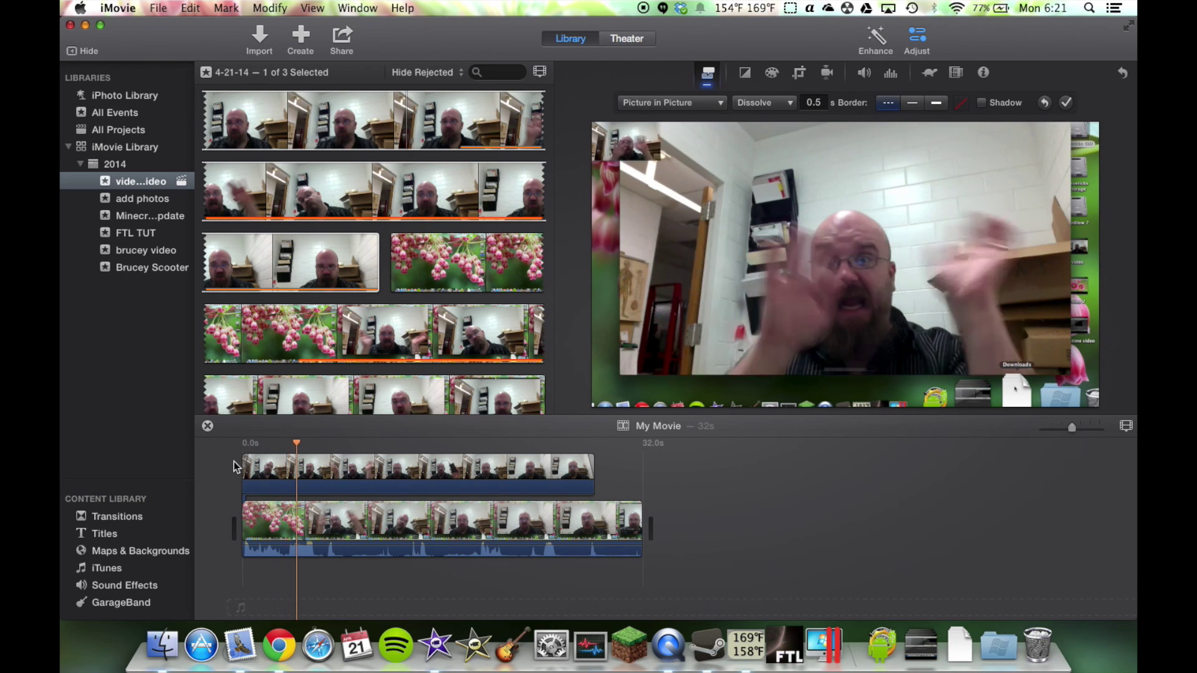
{"action": "key", "text": "space"}
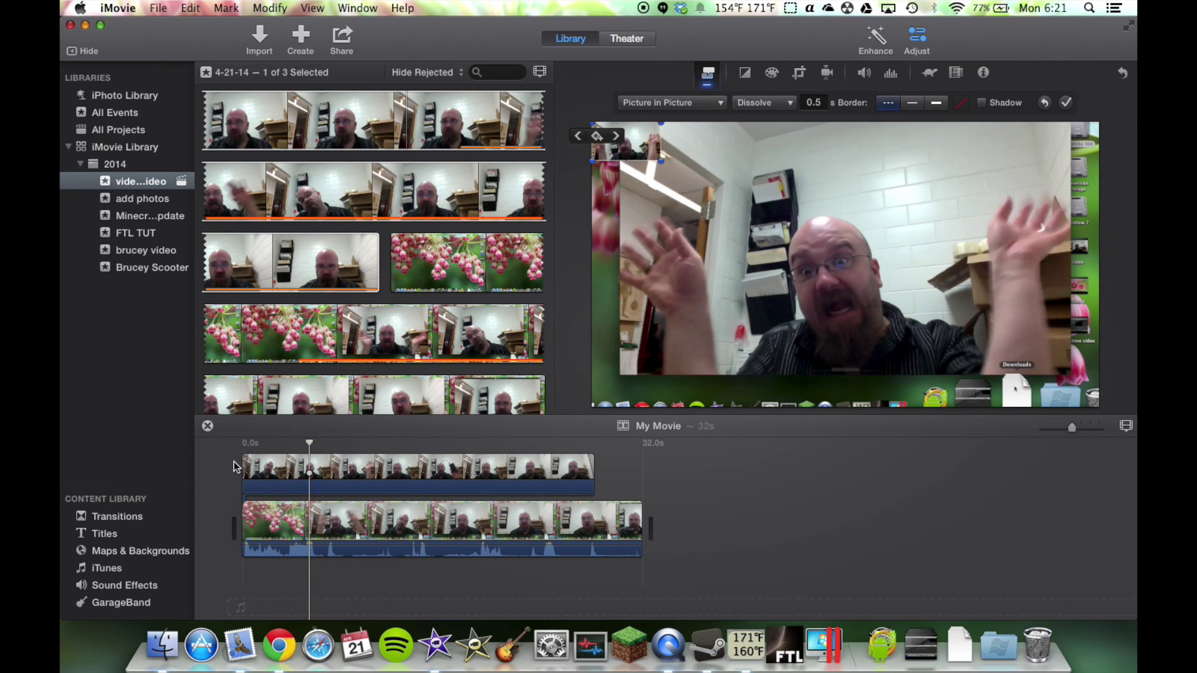
{"action": "mouse_move", "coordinate": [695, 187]}
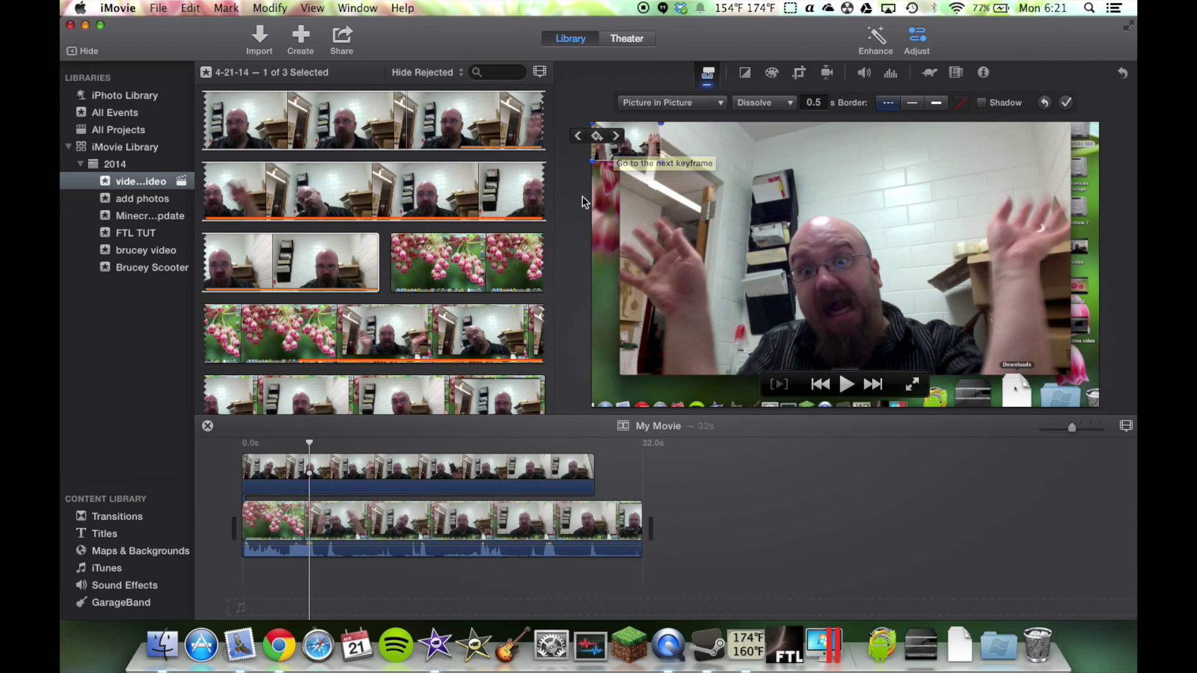
{"action": "left_click", "coordinate": [924, 41]}
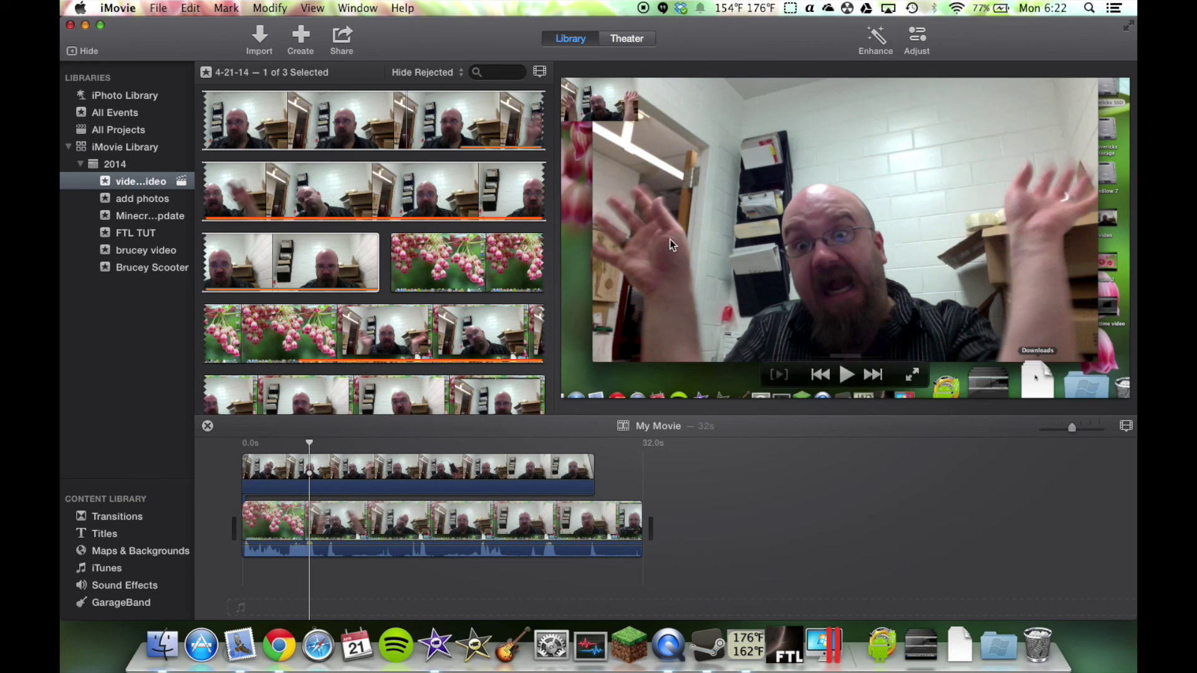
Trim about 3.5 s off the screen recording's end so both clips finish together at 28 seconds.
{"action": "left_click_drag", "start_coordinate": [643, 527], "coordinate": [594, 519]}
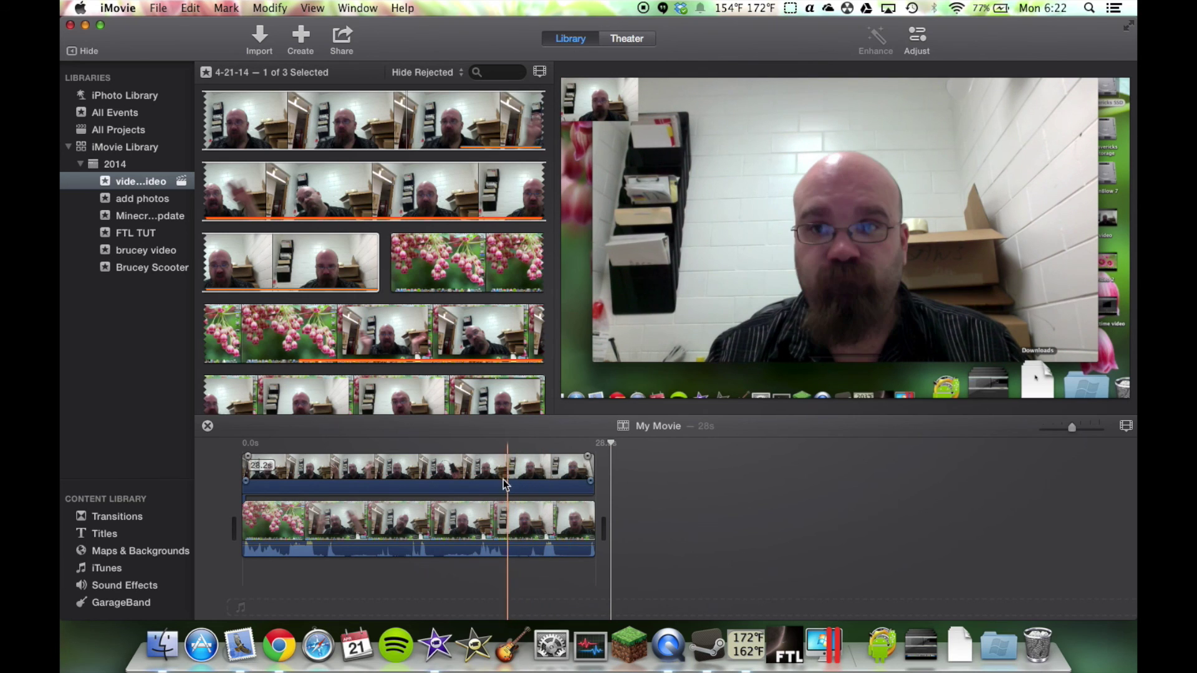
{"action": "left_click", "coordinate": [468, 484]}
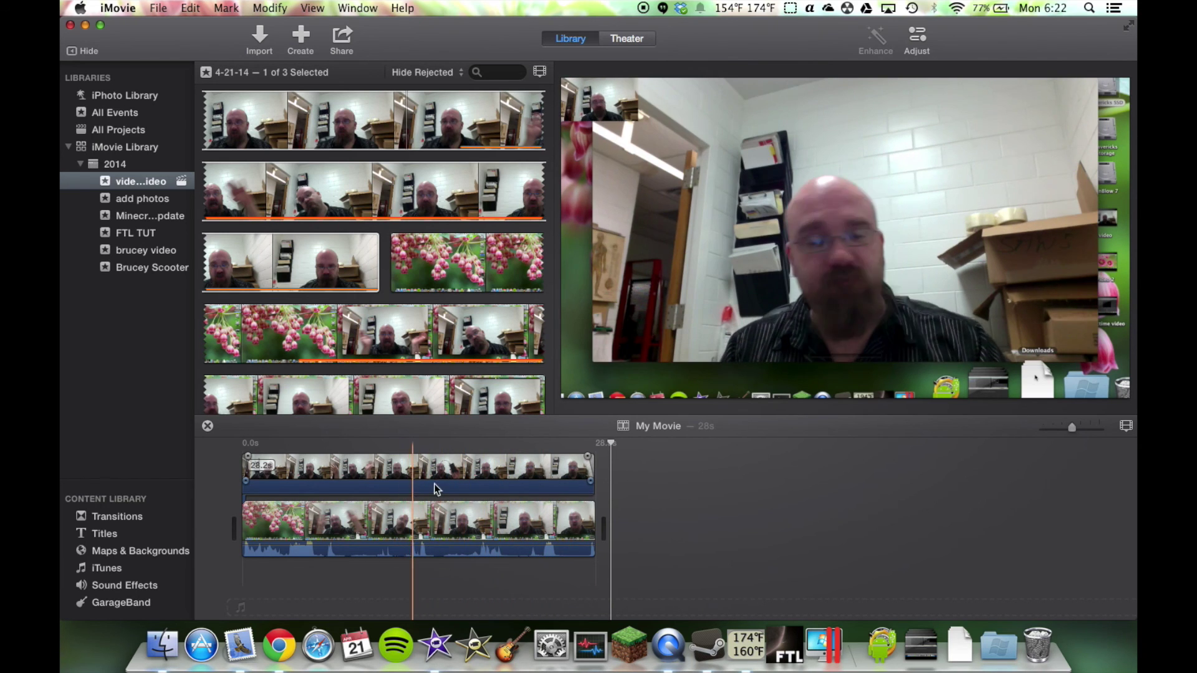
{"action": "left_click", "coordinate": [617, 483]}
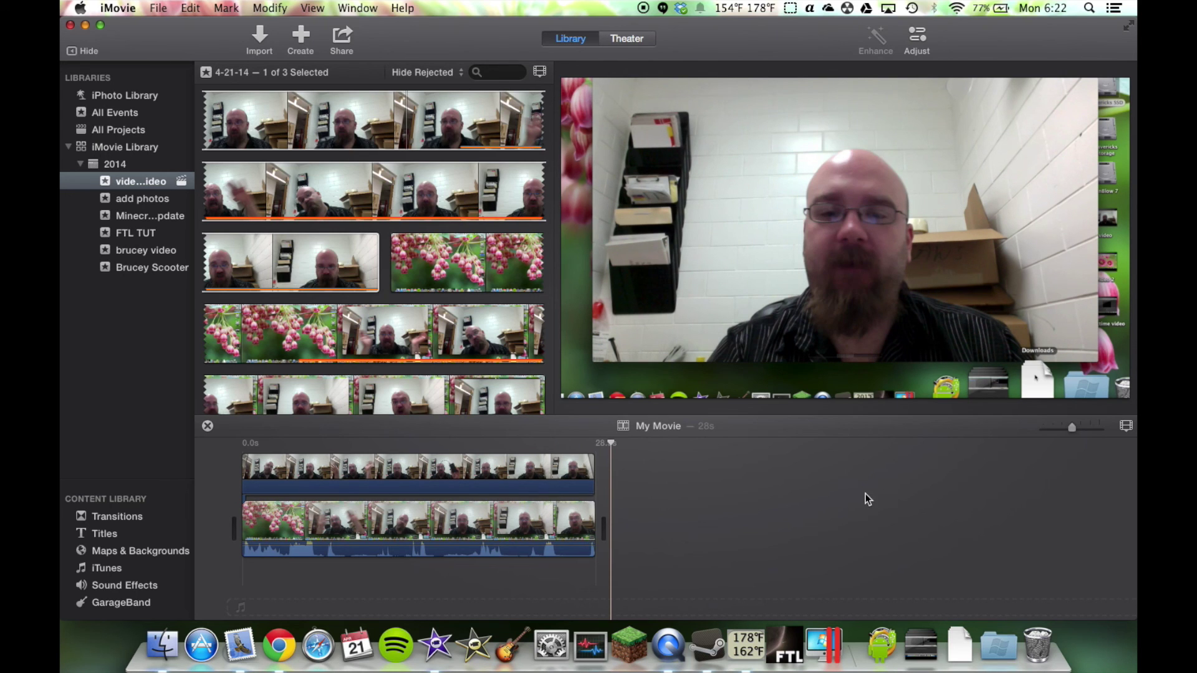
{"action": "left_click", "coordinate": [558, 471]}
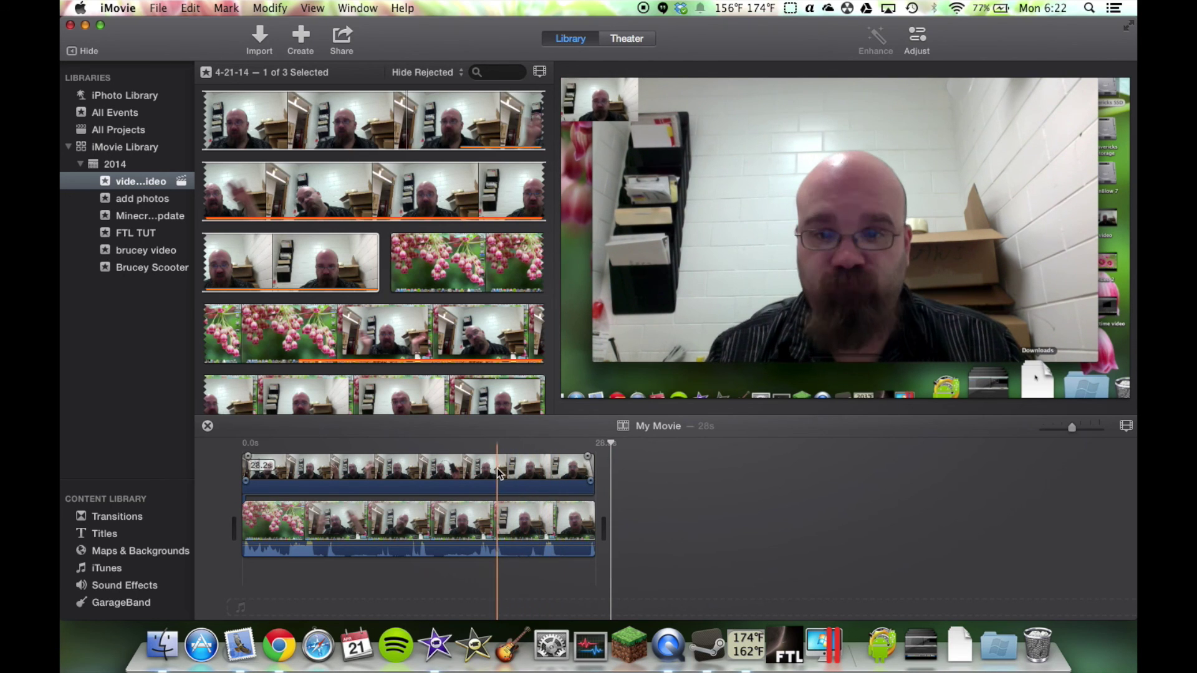